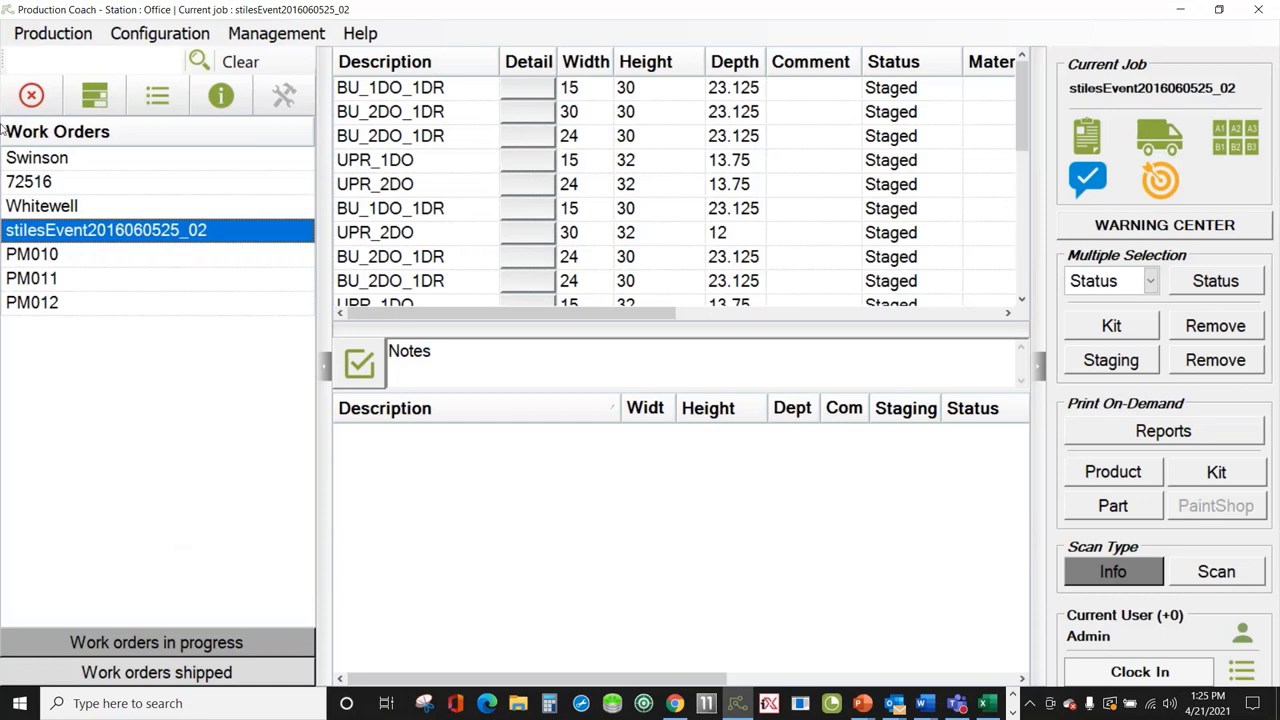
Open the first work order in the list and review its products and detached parts.
left_click(66, 164)
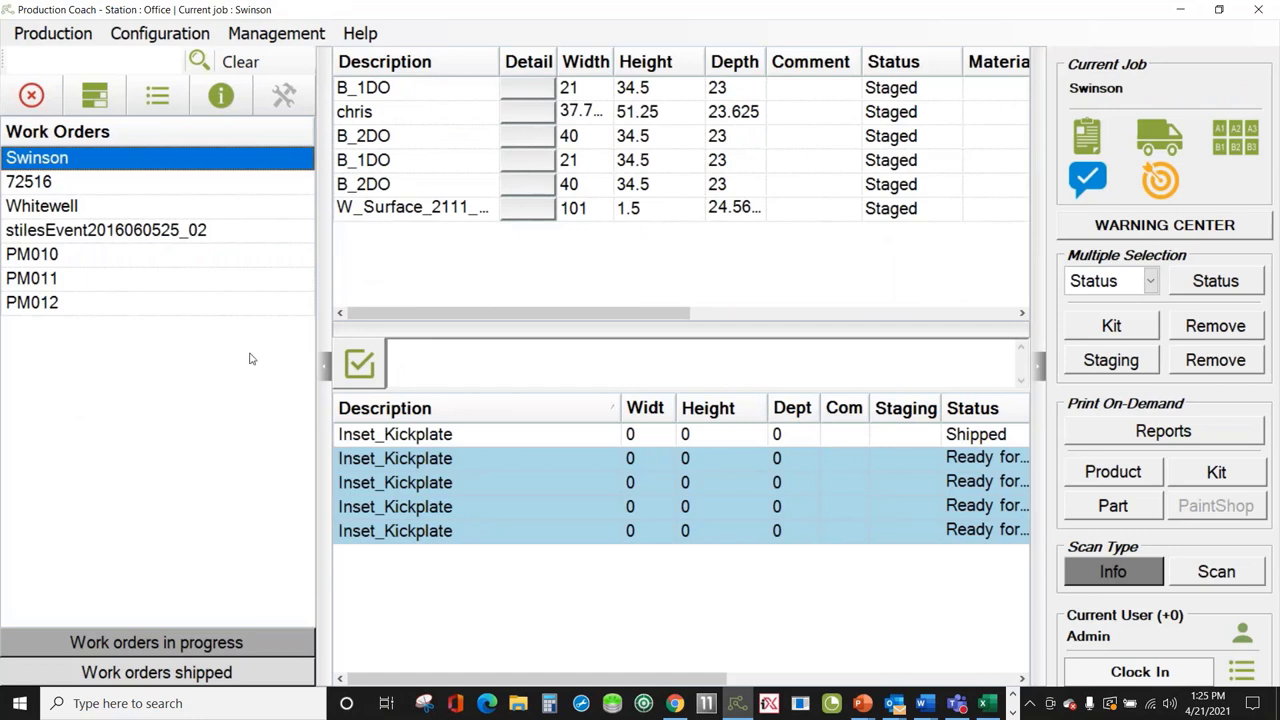
left_click_drag(410, 90, 422, 226)
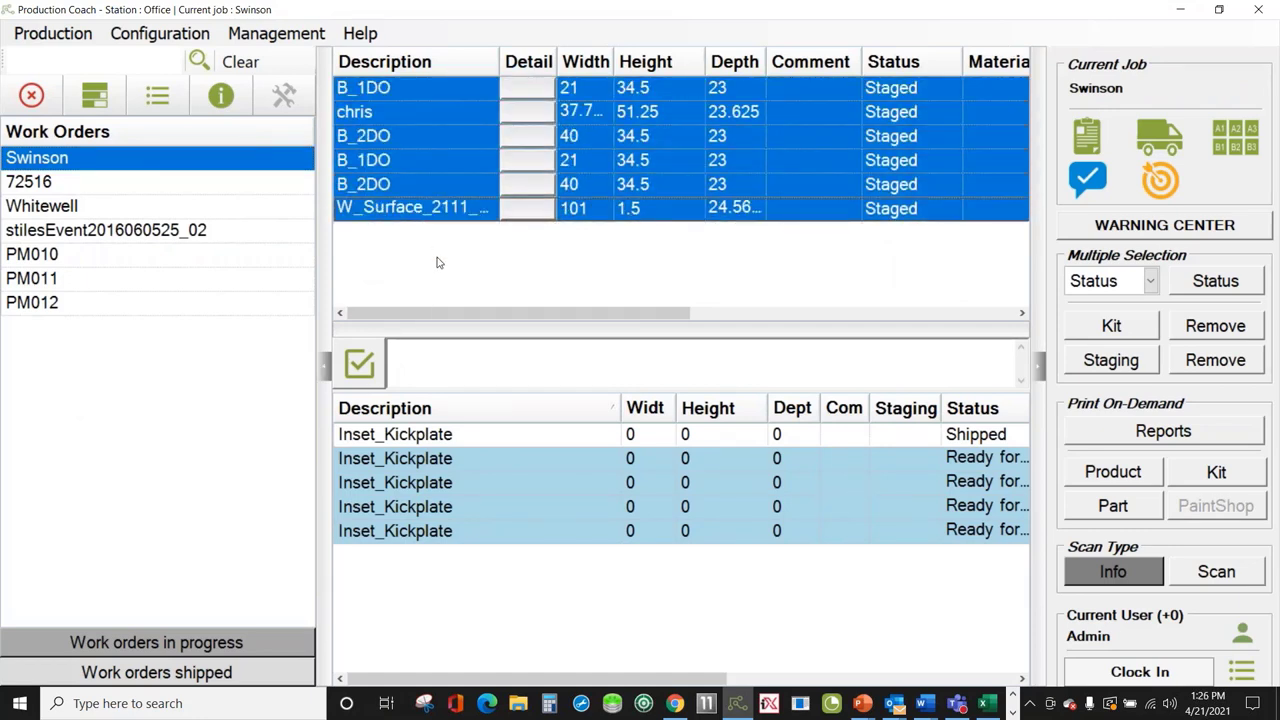
left_click(481, 434)
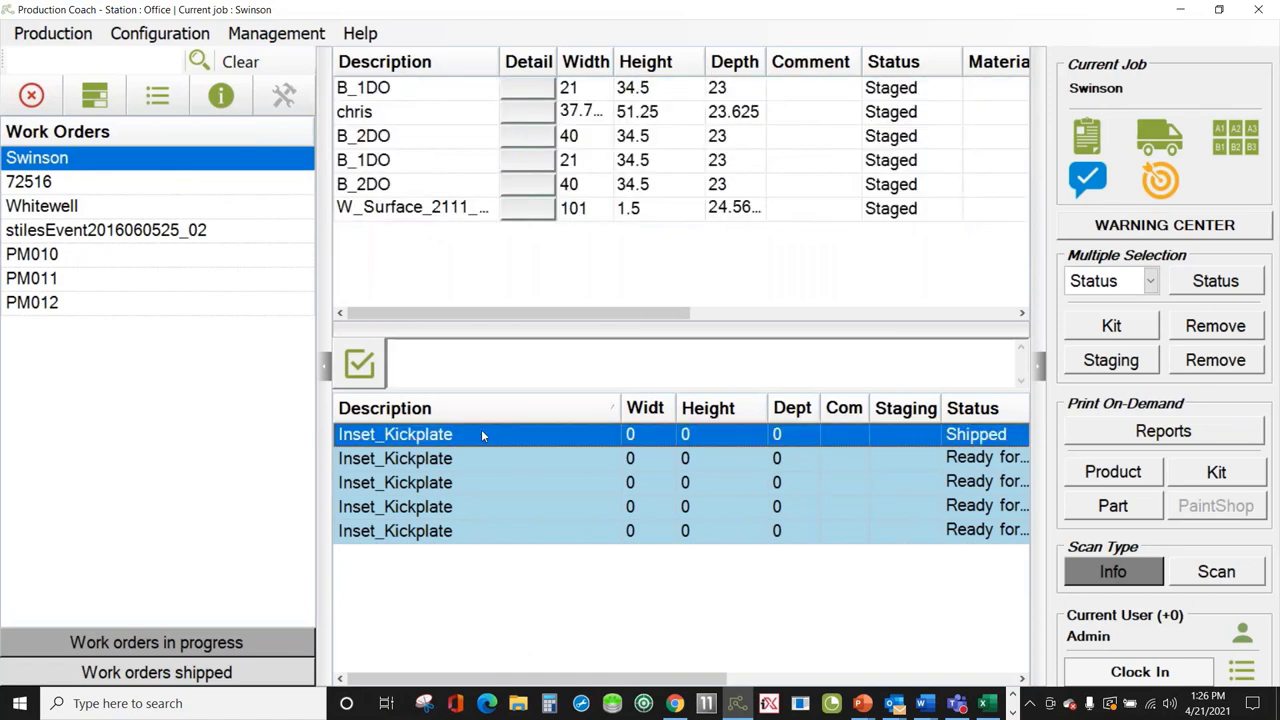
left_click_drag(481, 434, 480, 550)
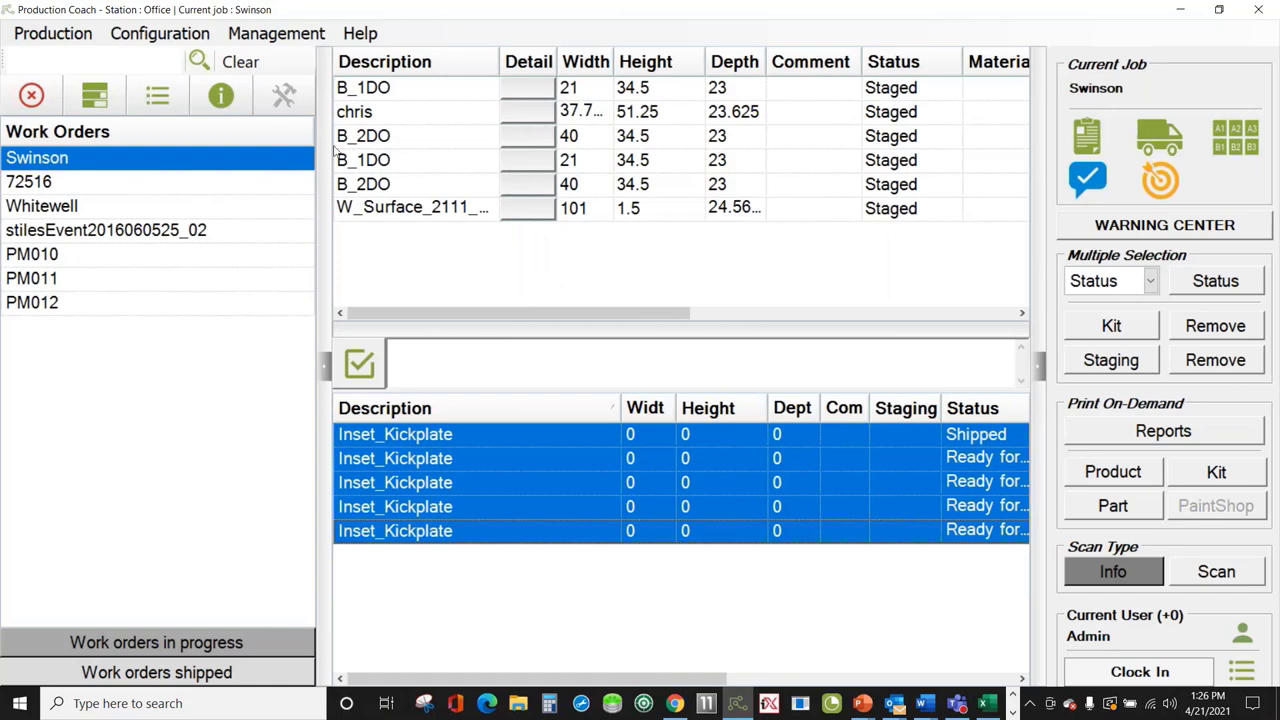
Import the work order file PM004Q.xml from the Work Orders folder.
left_click(38, 44)
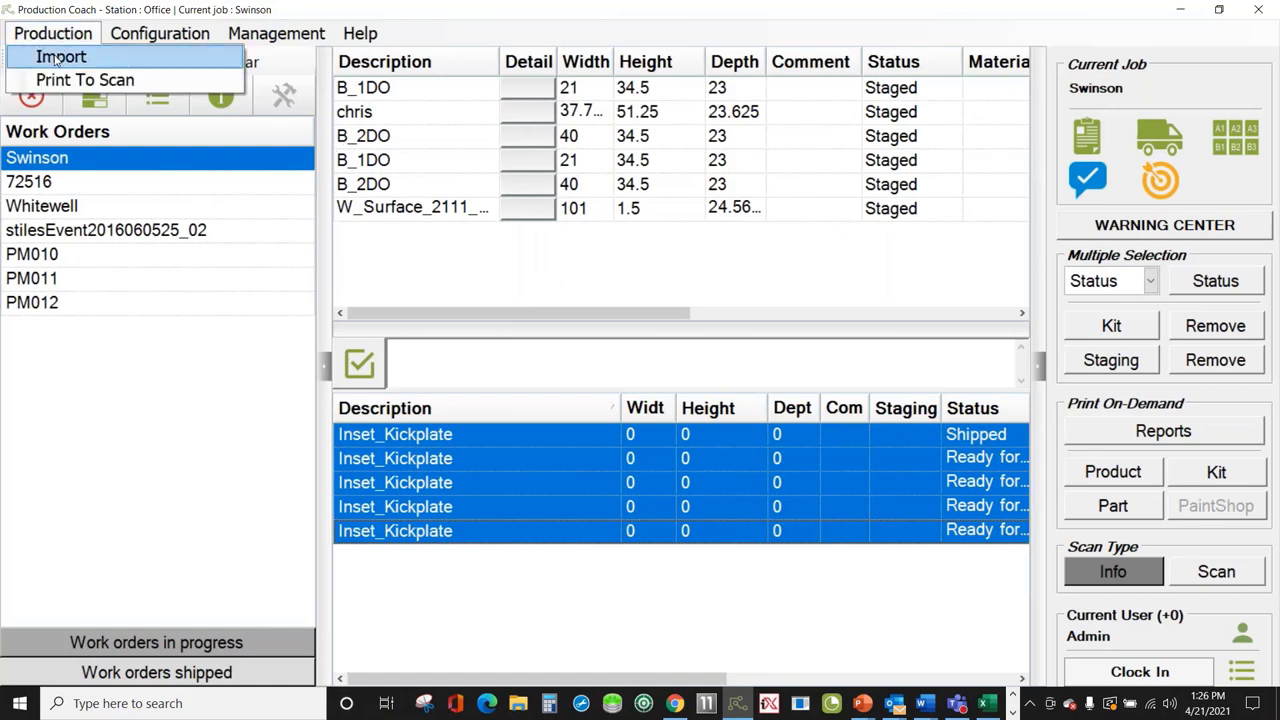
left_click(57, 58)
left_click(488, 198)
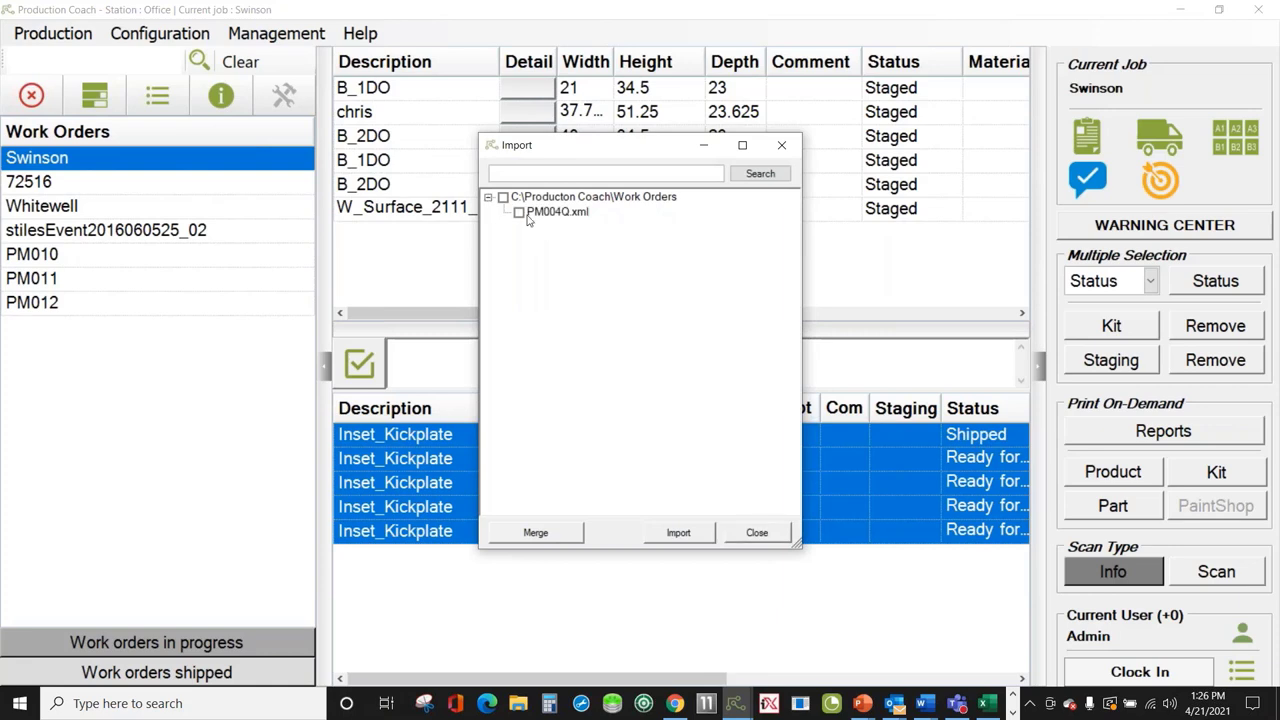
left_click(519, 213)
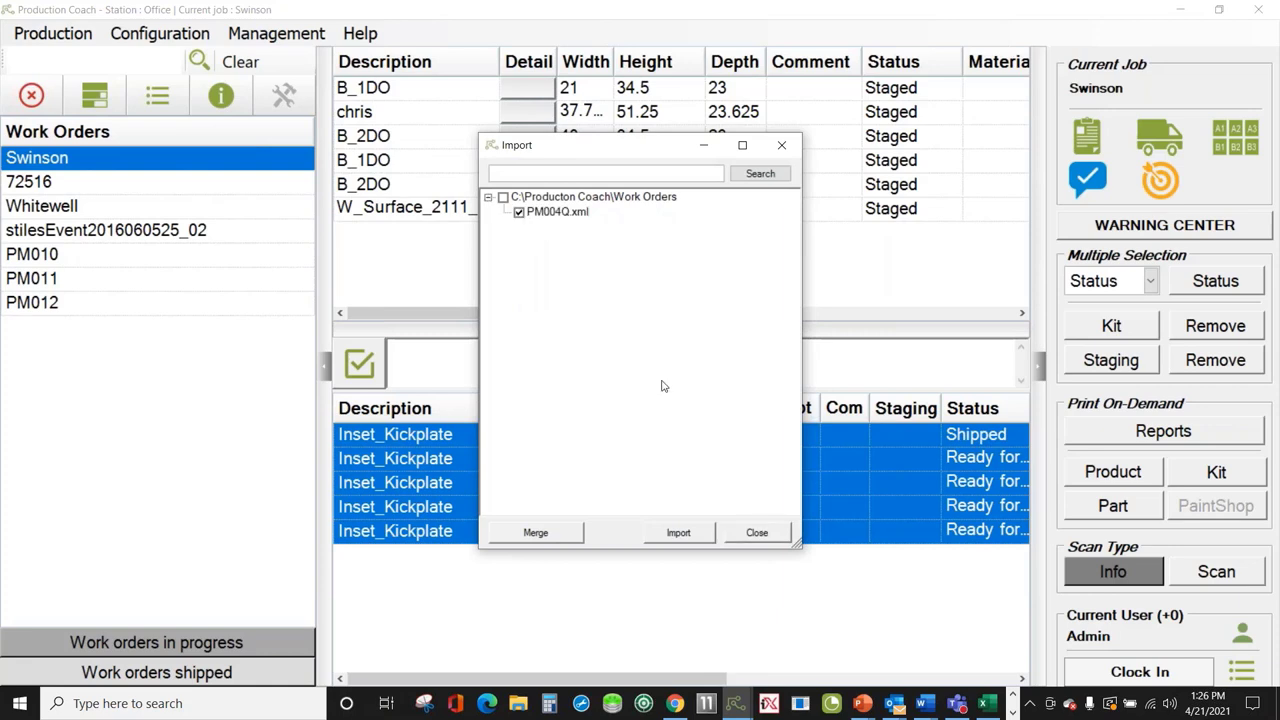
left_click(679, 533)
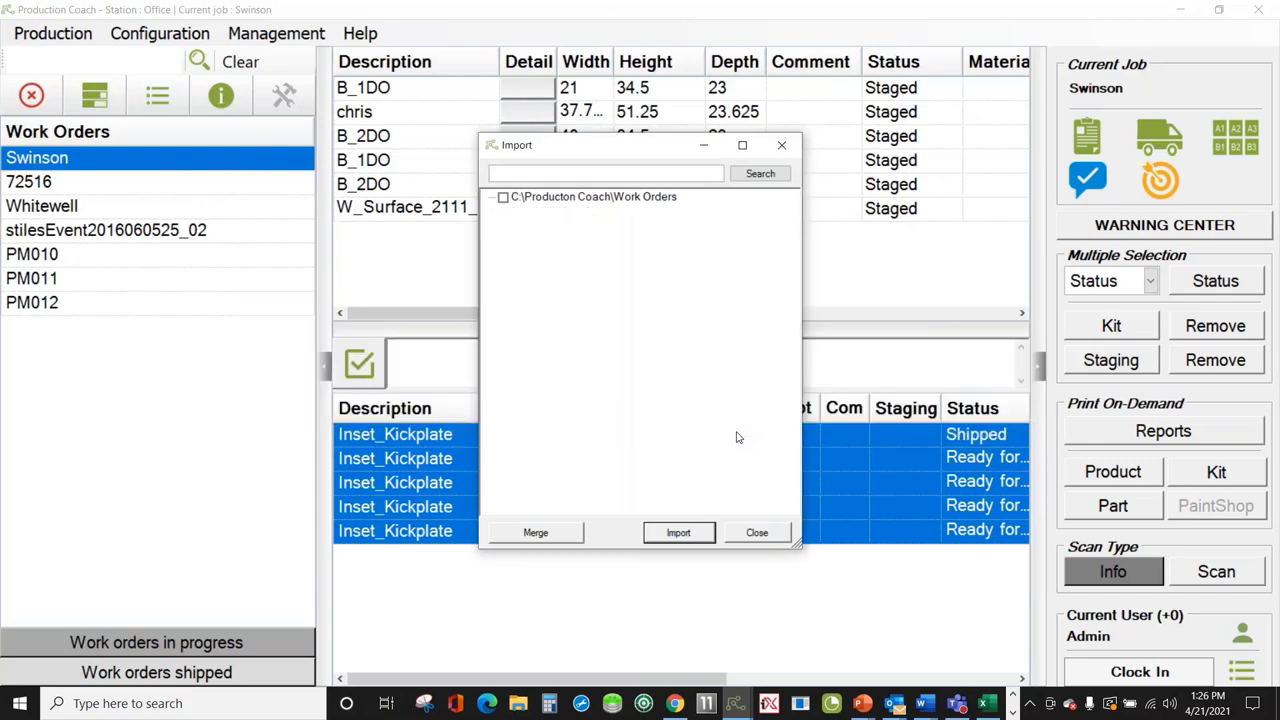
left_click(757, 533)
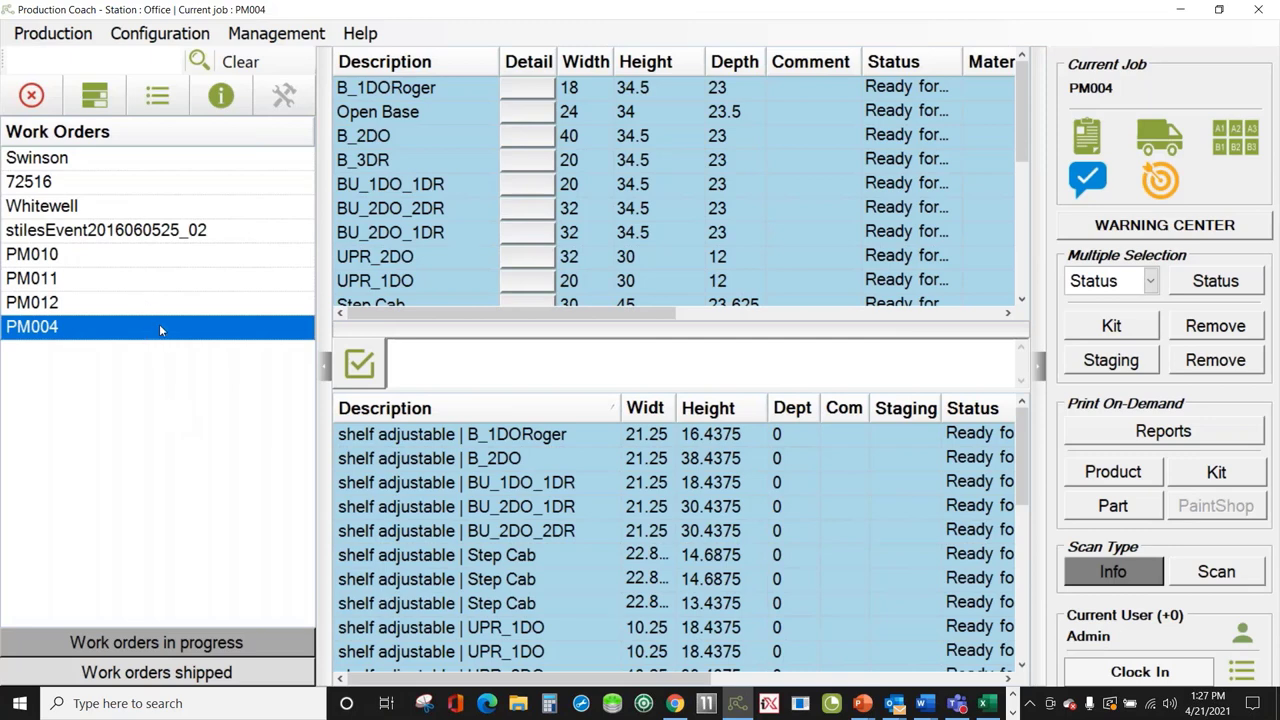
Review the products and detached parts of work order PM004 and check its progress through the production stages.
left_click_drag(430, 92, 477, 305)
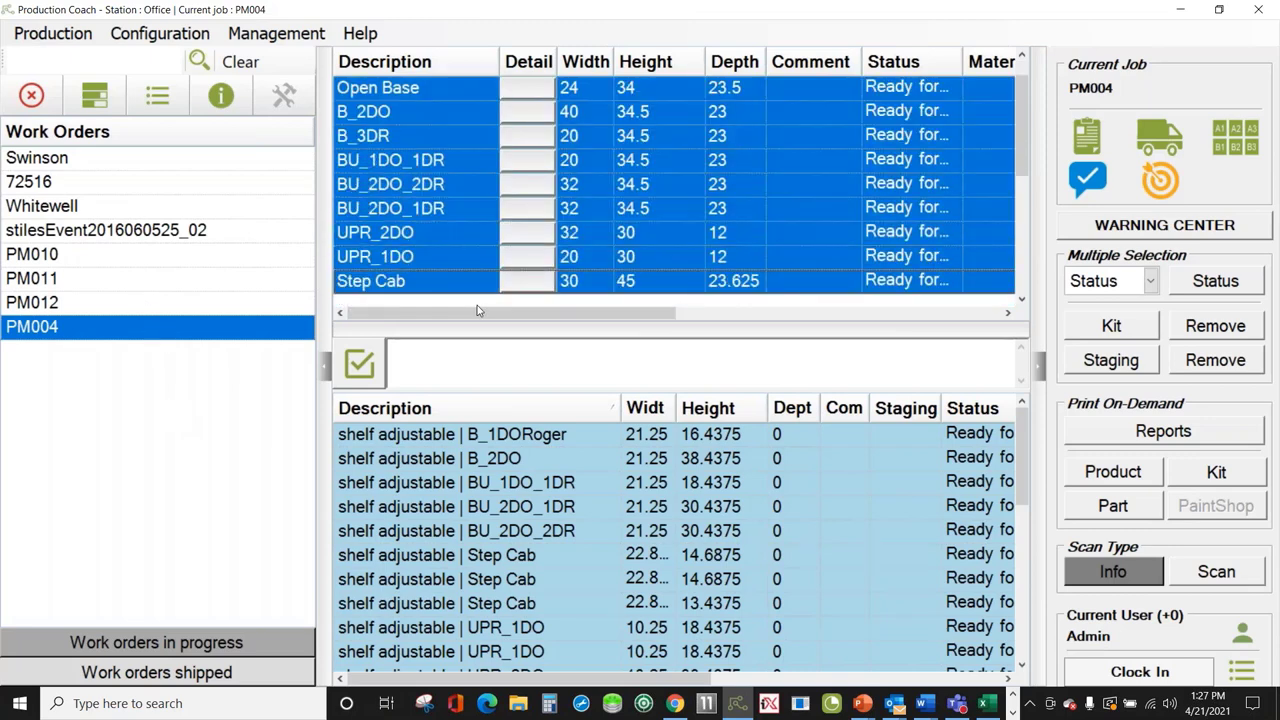
left_click_drag(426, 436, 418, 658)
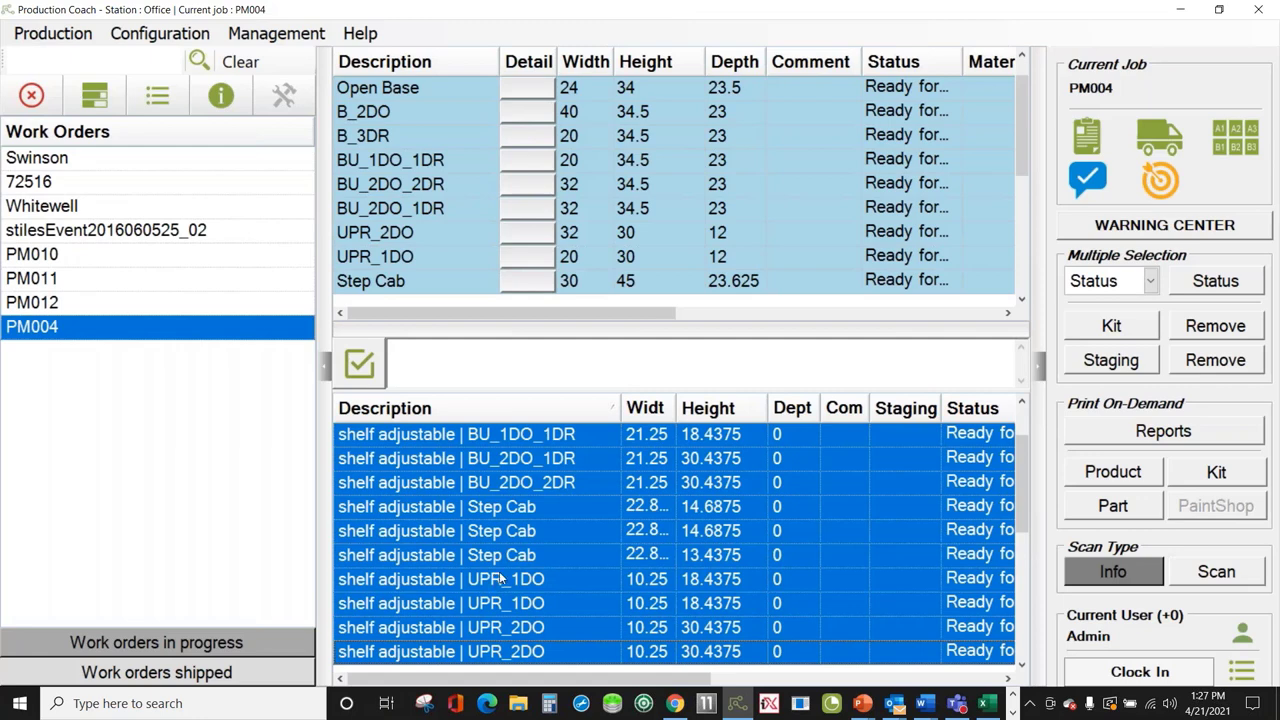
left_click(90, 132)
left_click(93, 96)
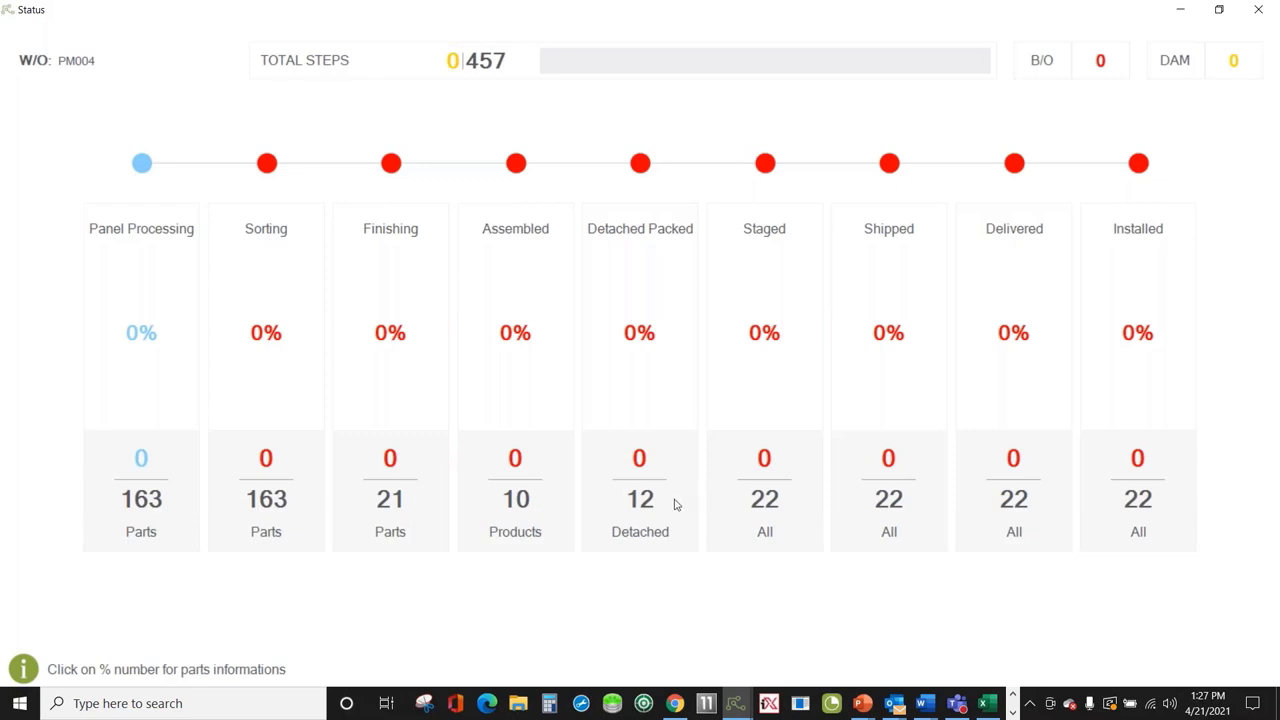
left_click(1259, 10)
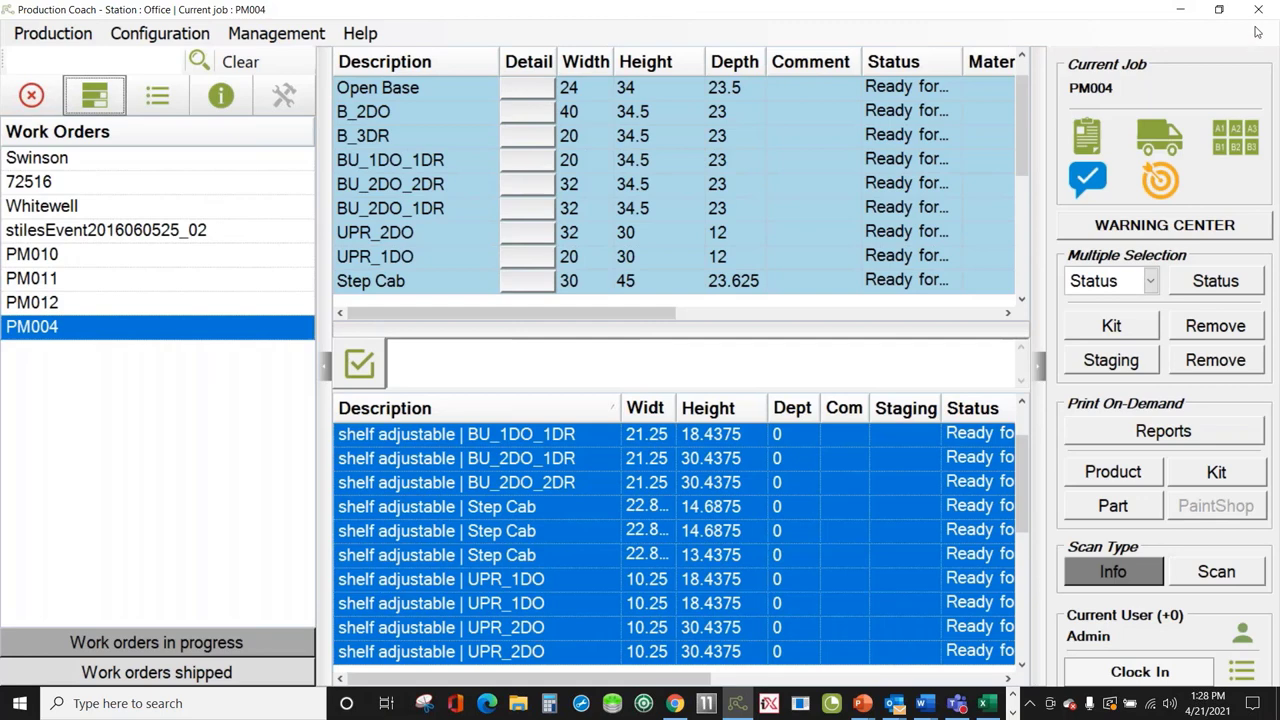
Start a new packing list containing all detached parts and products of work order PM004 except Step Cab.
left_click(1158, 143)
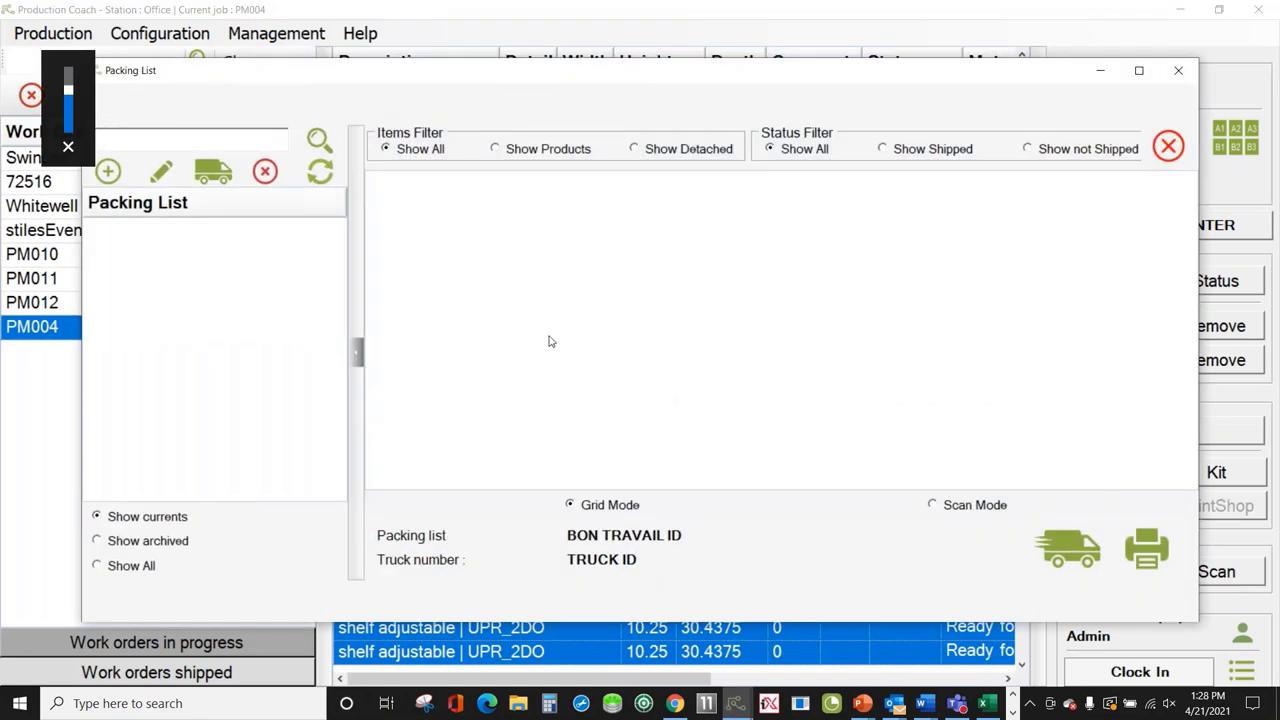
left_click_drag(631, 75, 743, 64)
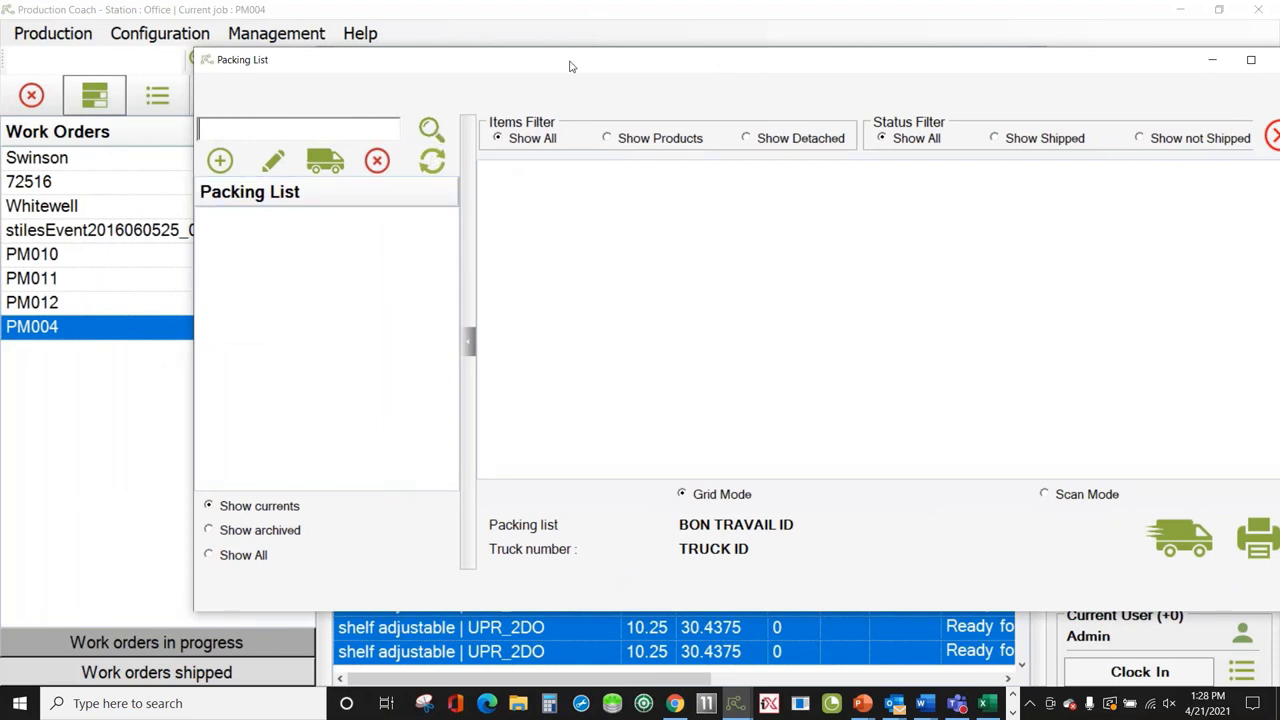
left_click_drag(566, 63, 667, 63)
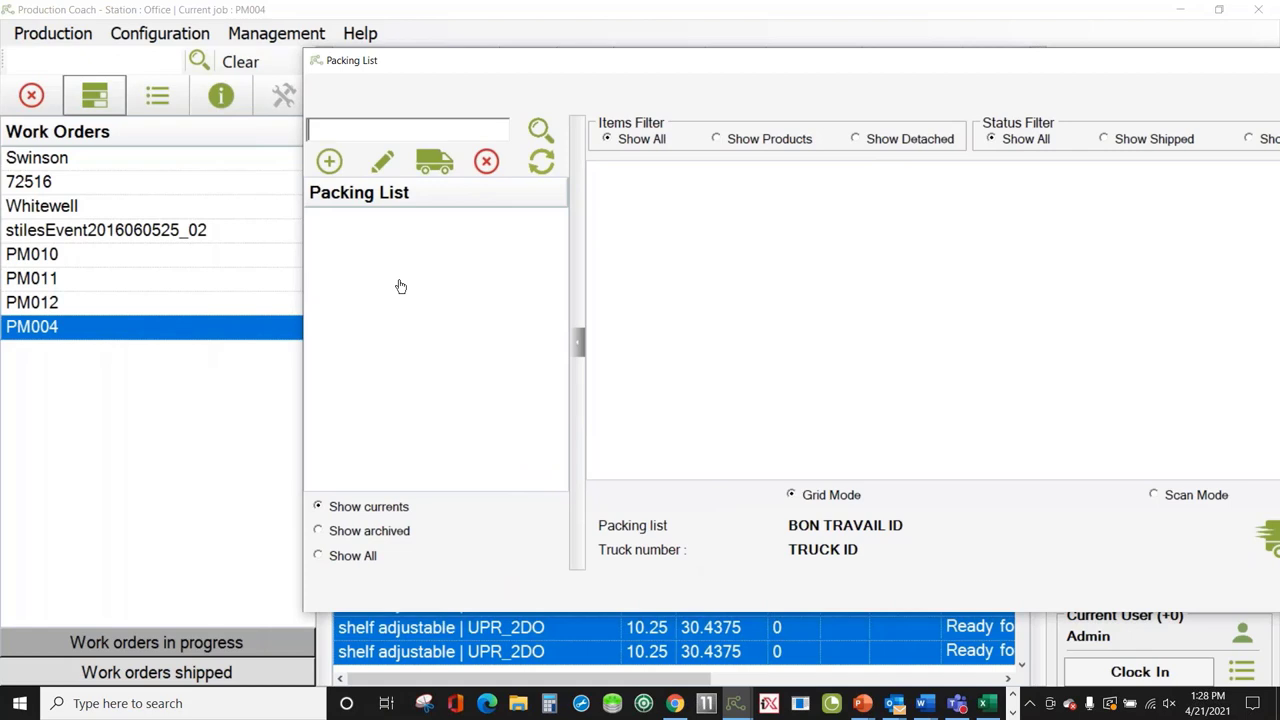
left_click(330, 163)
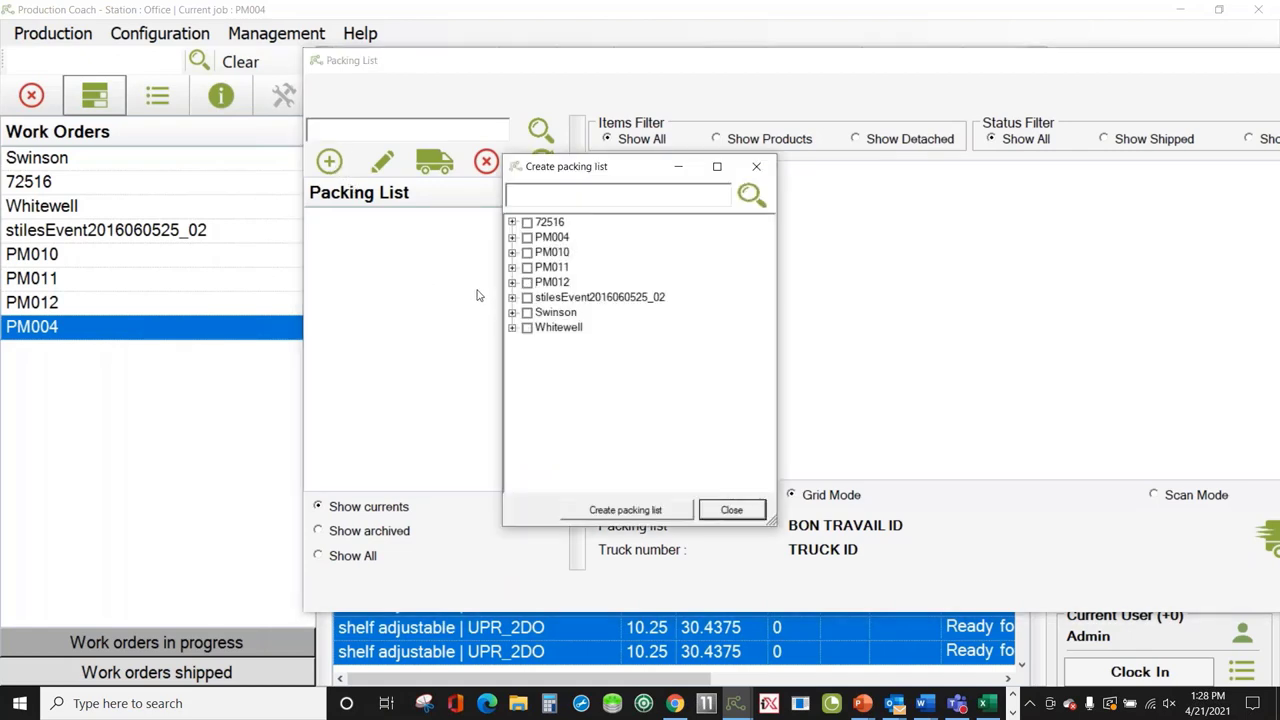
left_click(527, 238)
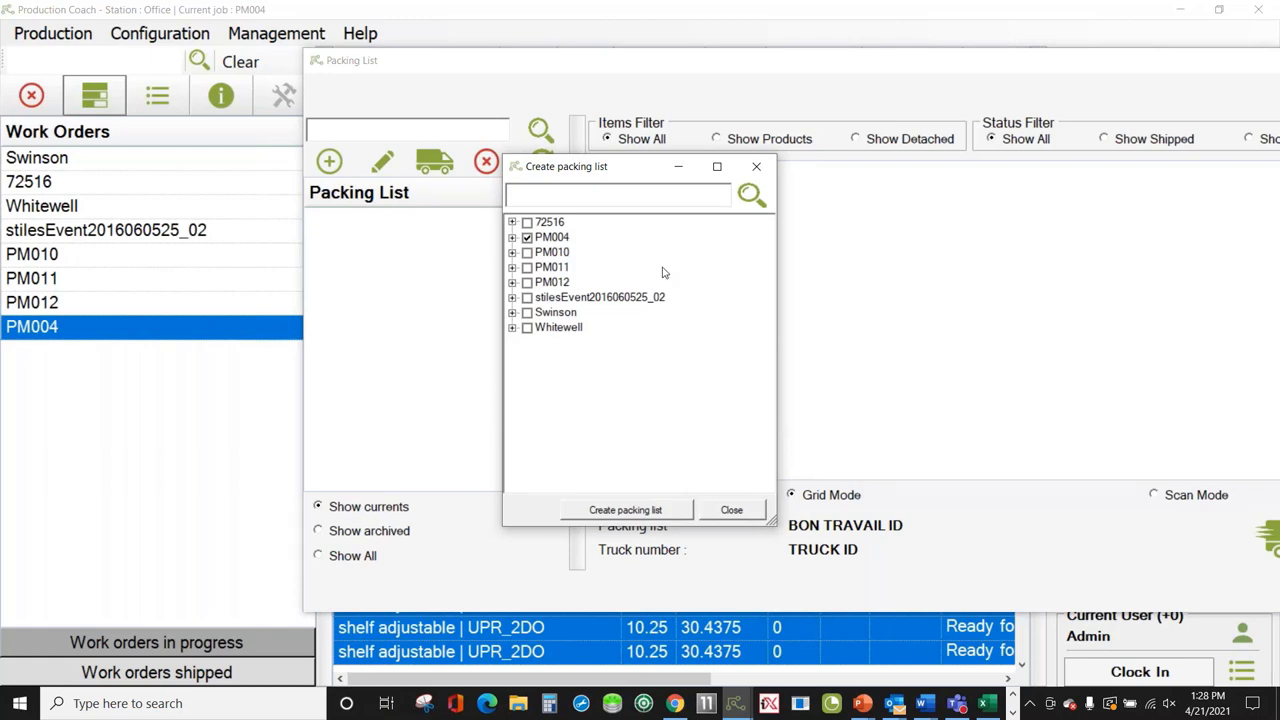
left_click(512, 238)
left_click(528, 252)
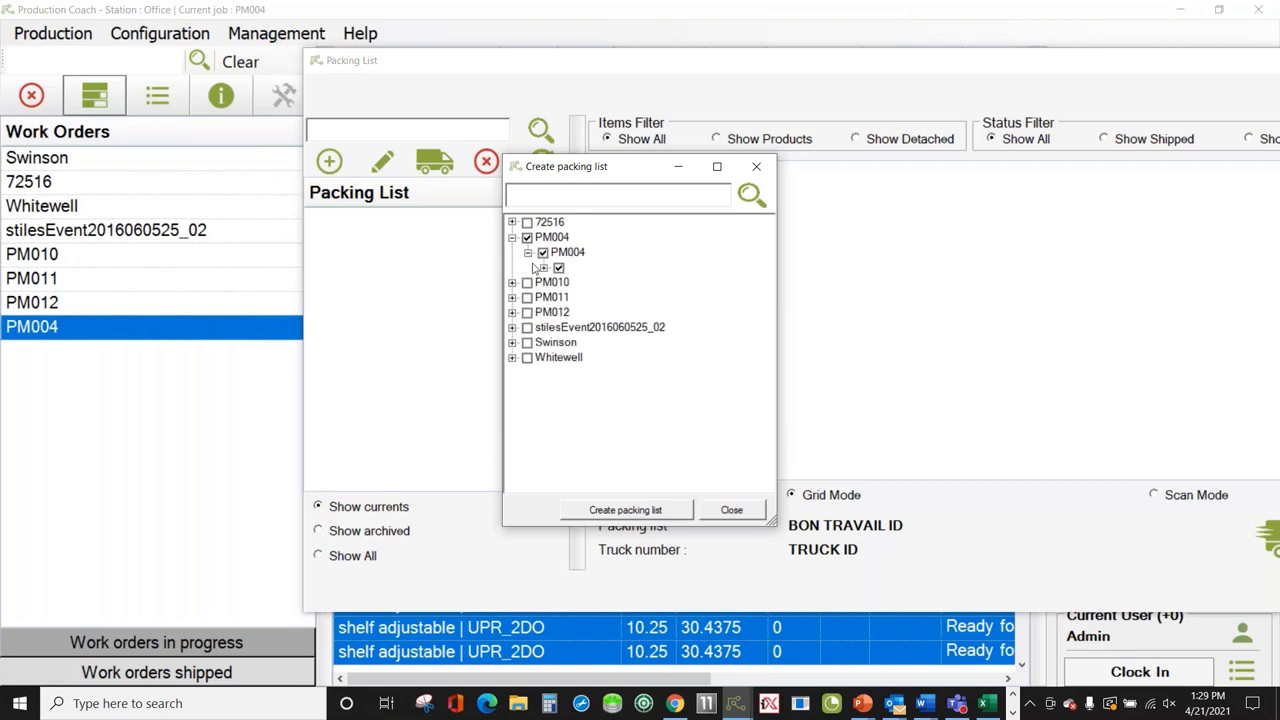
left_click(543, 268)
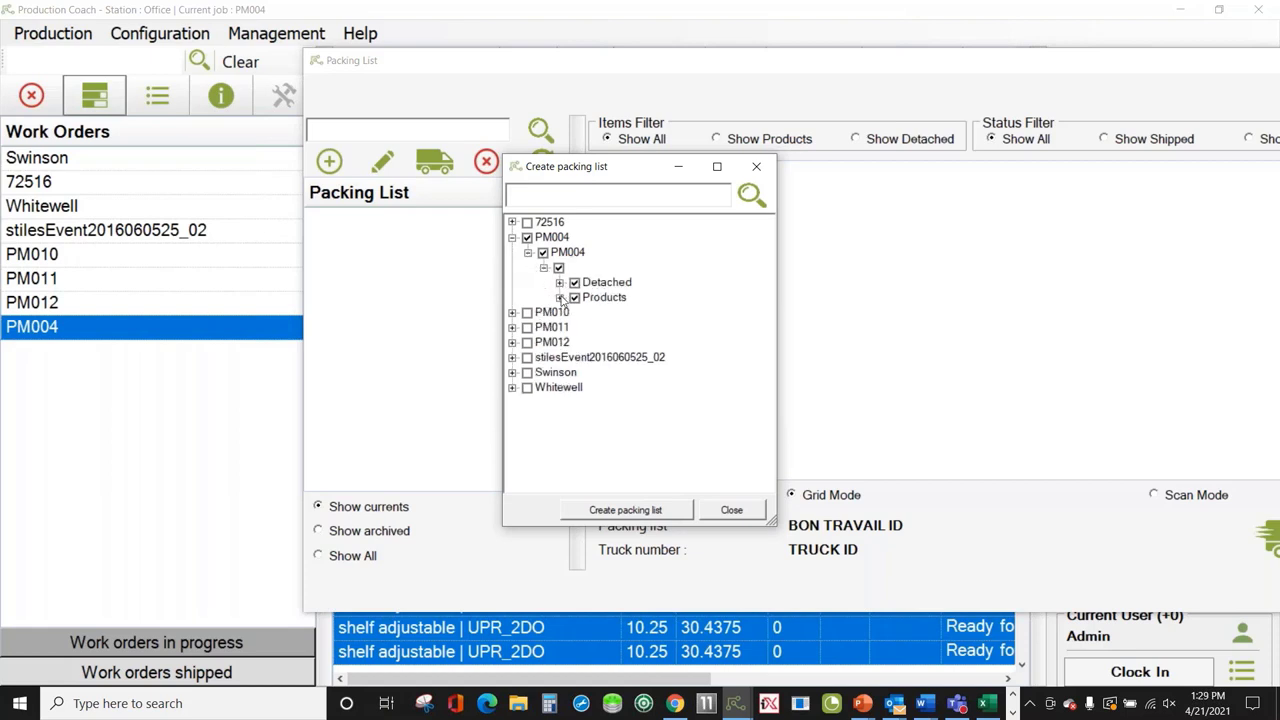
left_click(560, 297)
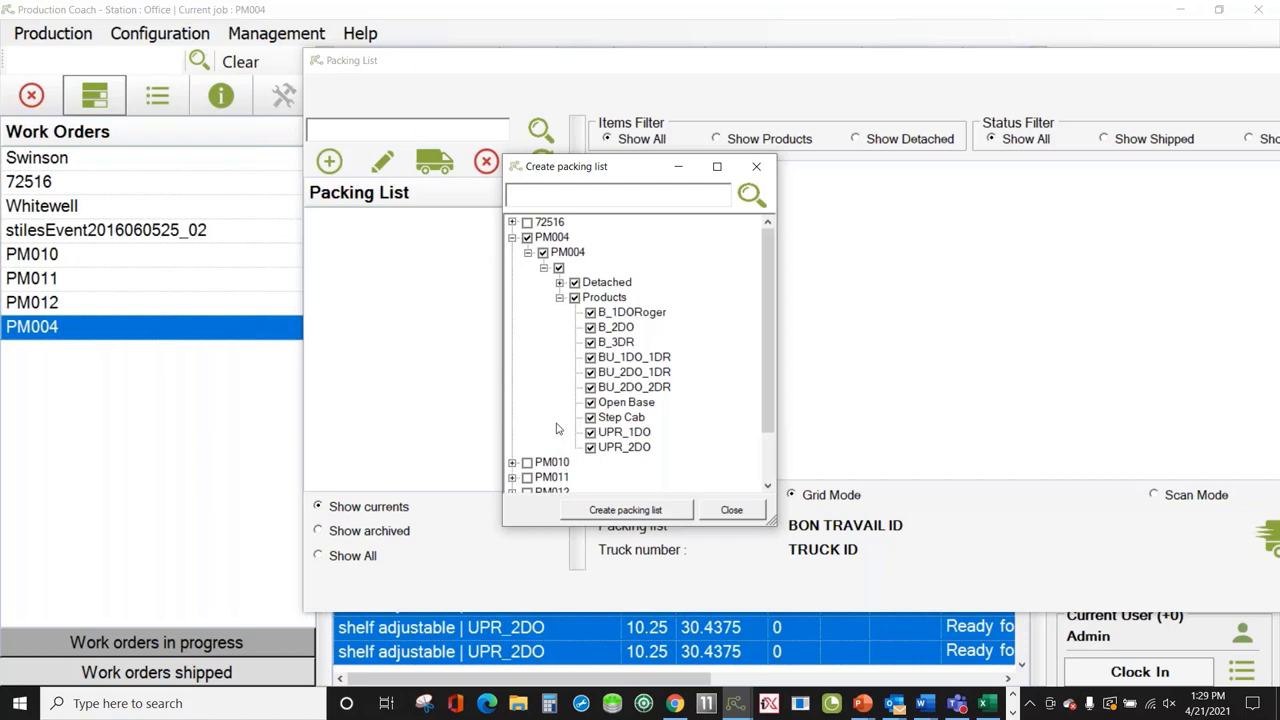
left_click(590, 417)
Add the product listed just above W_Surface_2111_Pr40mm in the first-listed work order to the packing list selection.
left_click(512, 222)
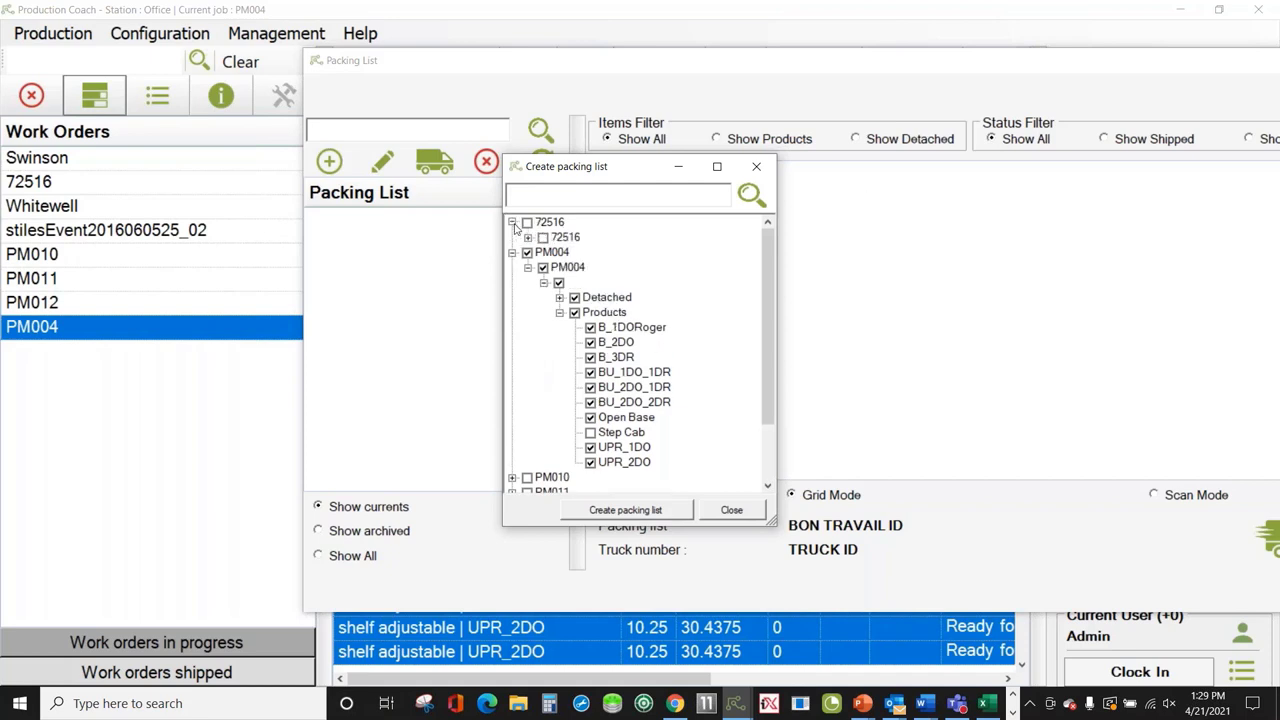
left_click(528, 237)
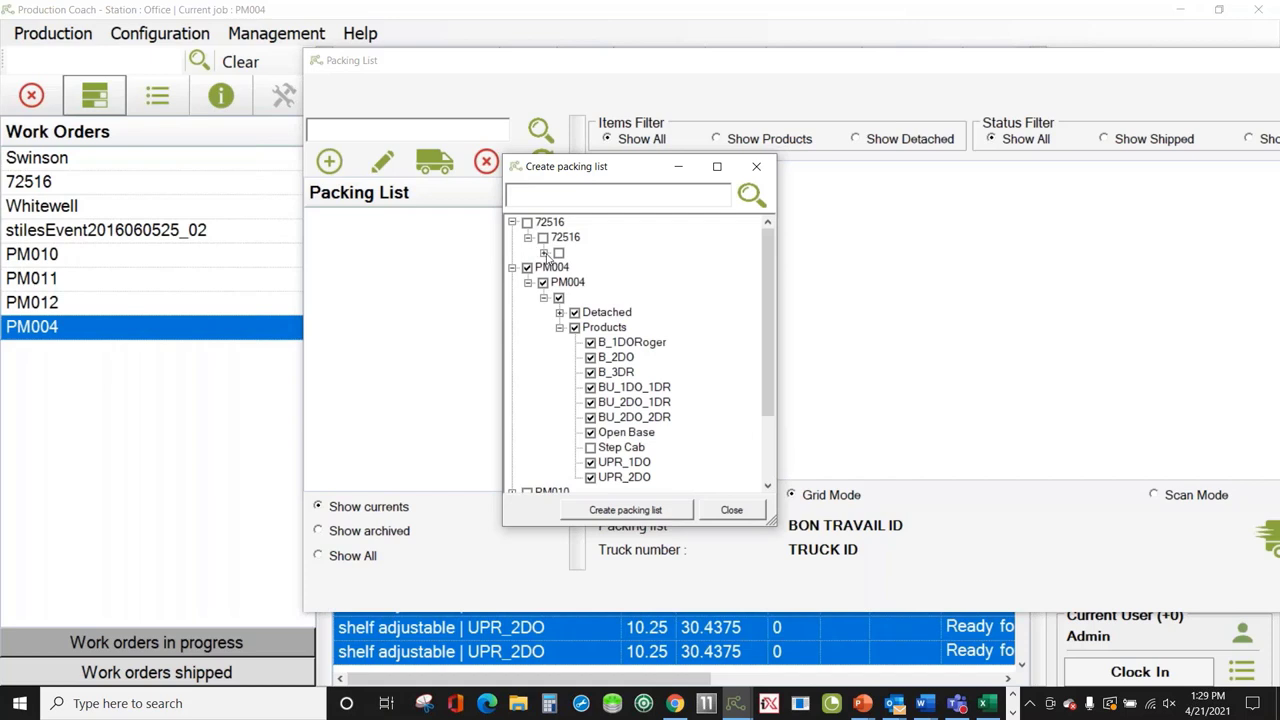
left_click(544, 253)
left_click(560, 283)
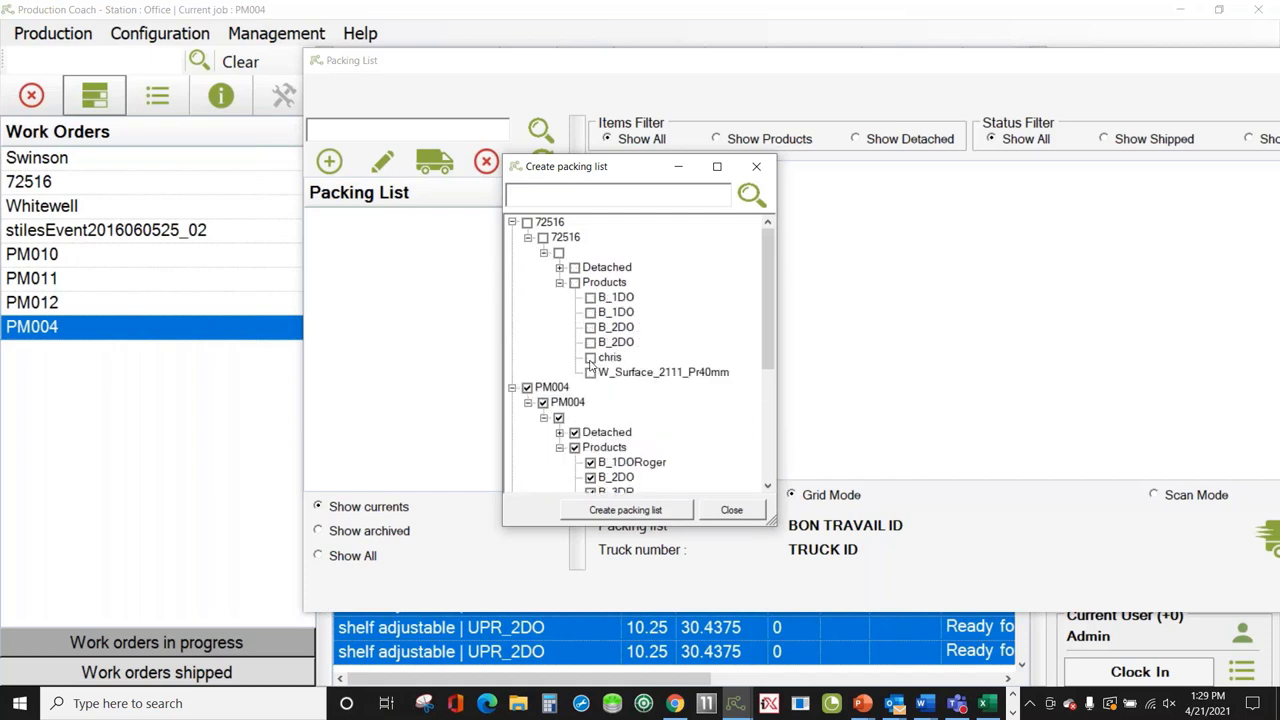
left_click(590, 358)
Create the packing list from the selected items with the name 1, and close the packing list window.
left_click(625, 510)
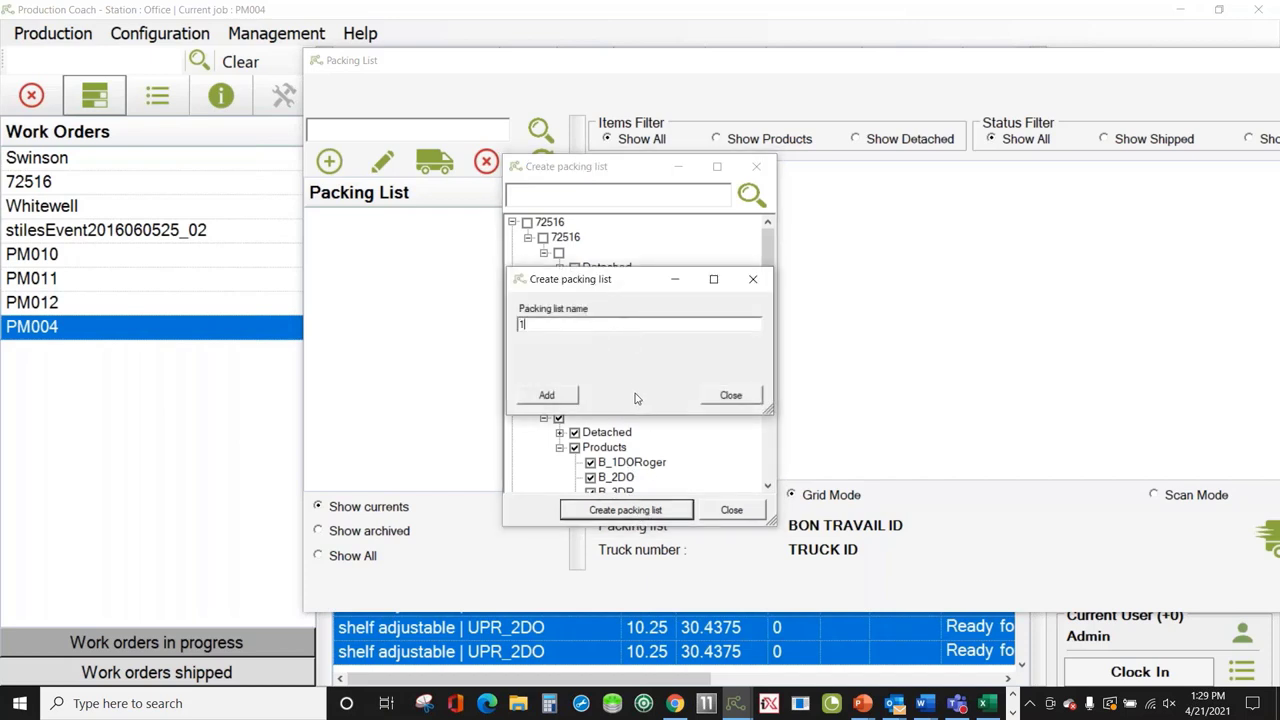
left_click(565, 396)
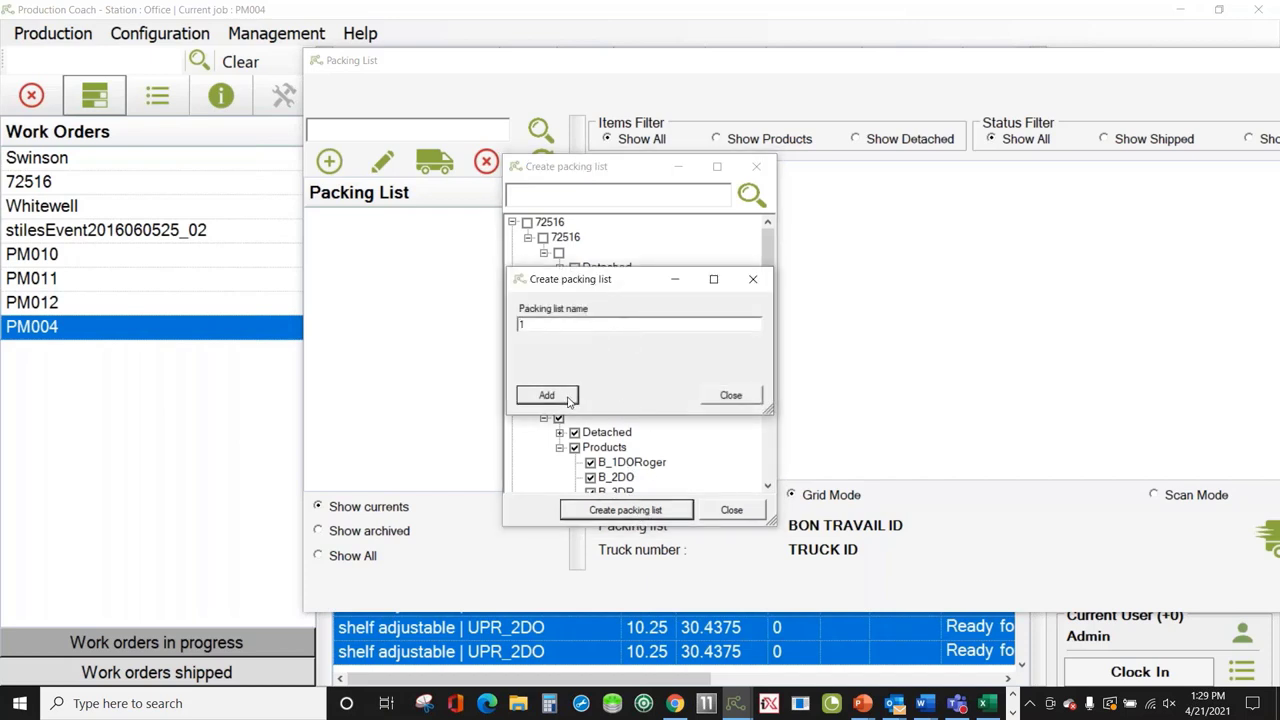
left_click(731, 510)
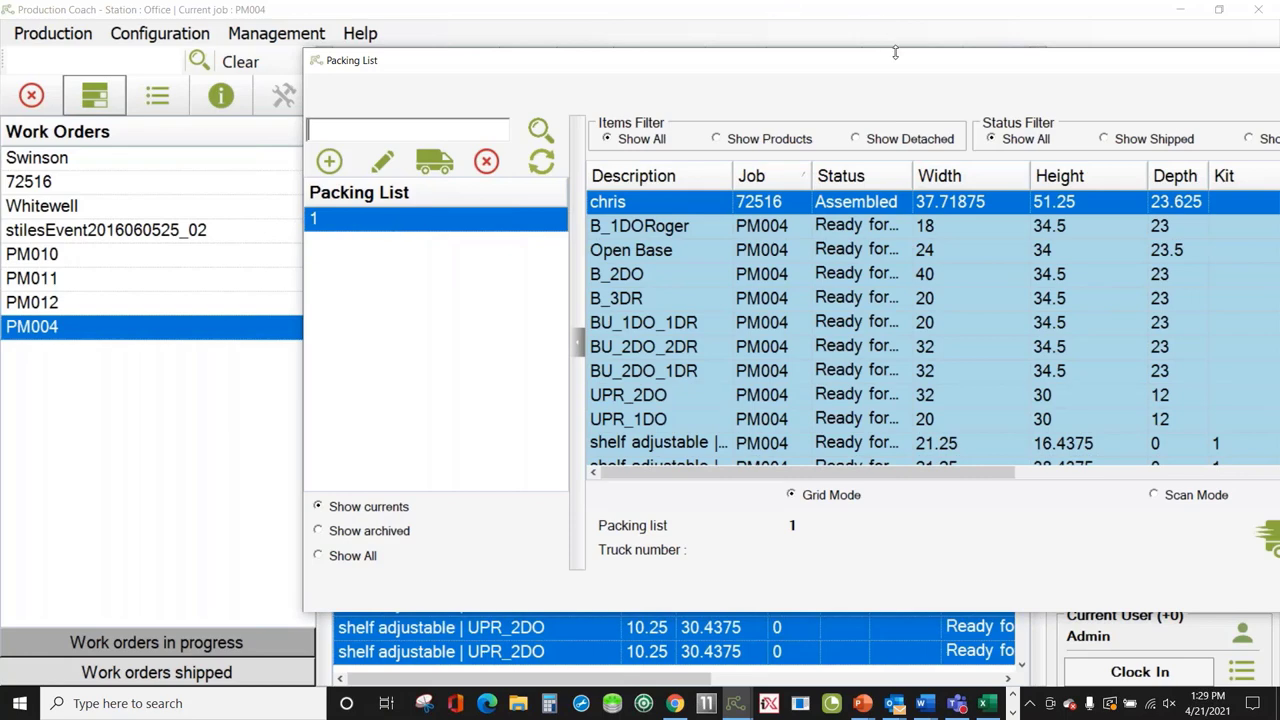
left_click_drag(889, 62, 663, 52)
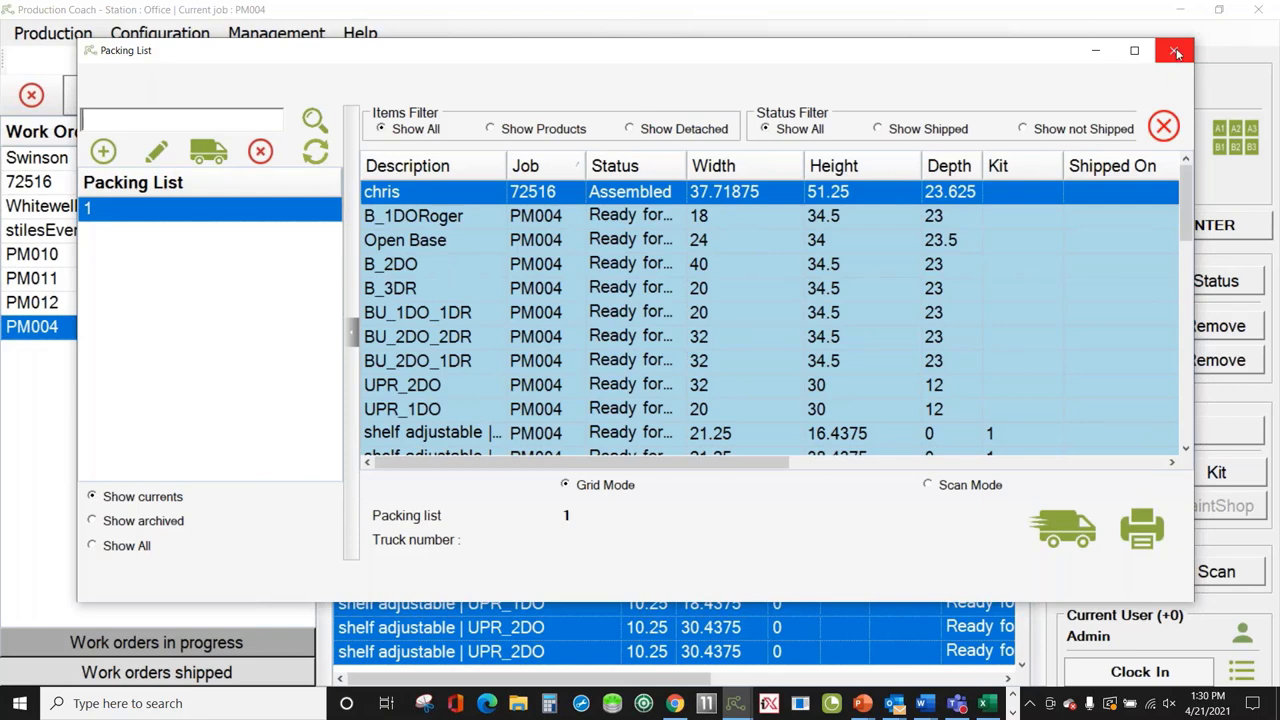
left_click(1177, 53)
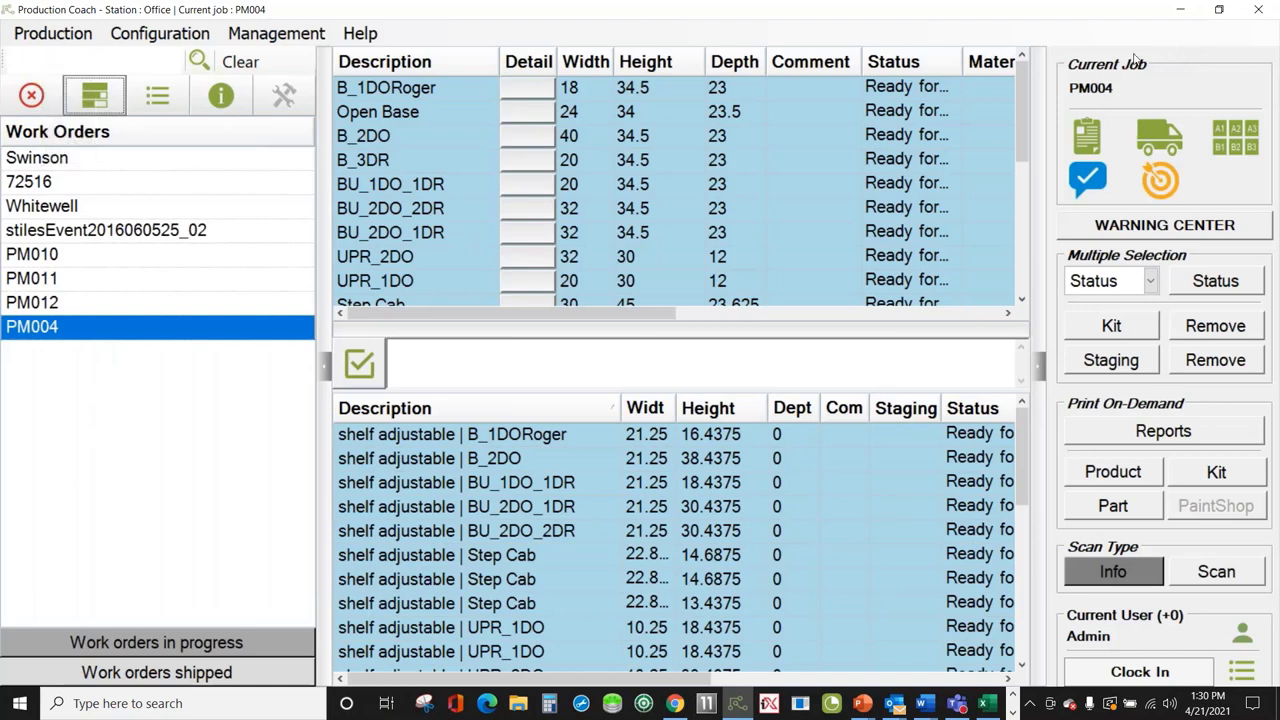
Switch to the Sorting station, open the sorting rack for PM004 and acknowledge getting rack A.
left_click(731, 708)
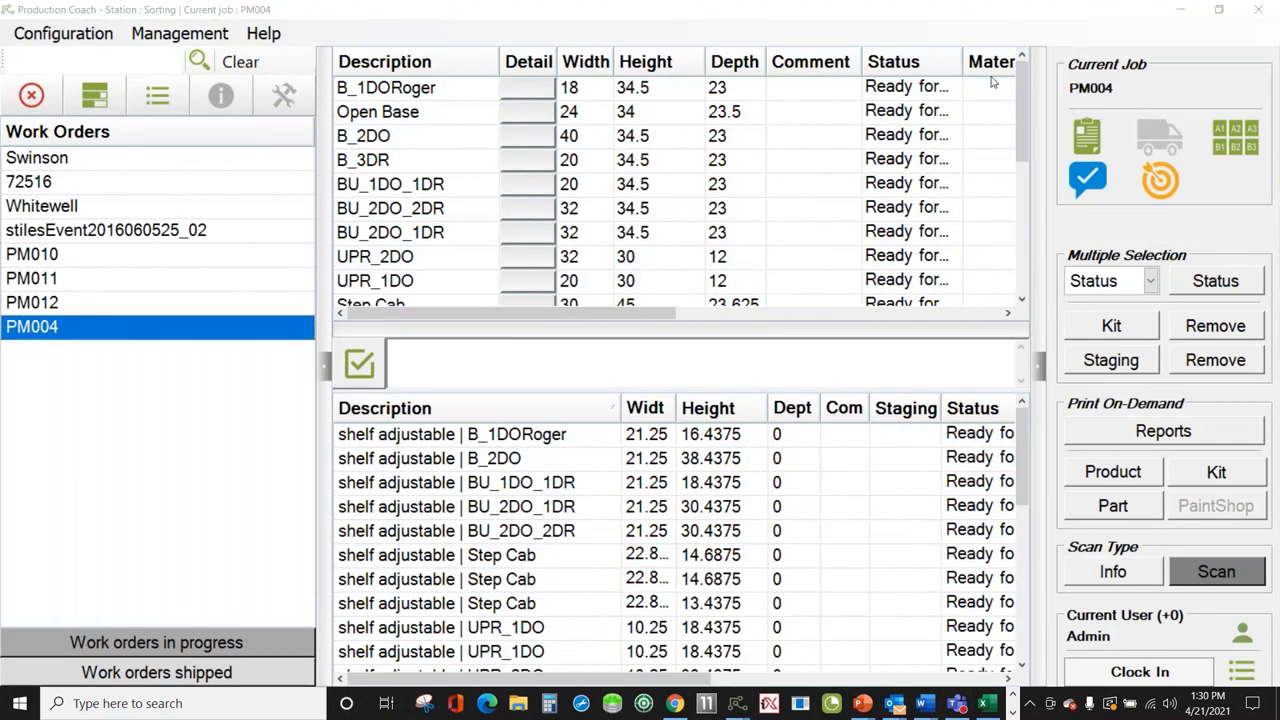
left_click(1230, 148)
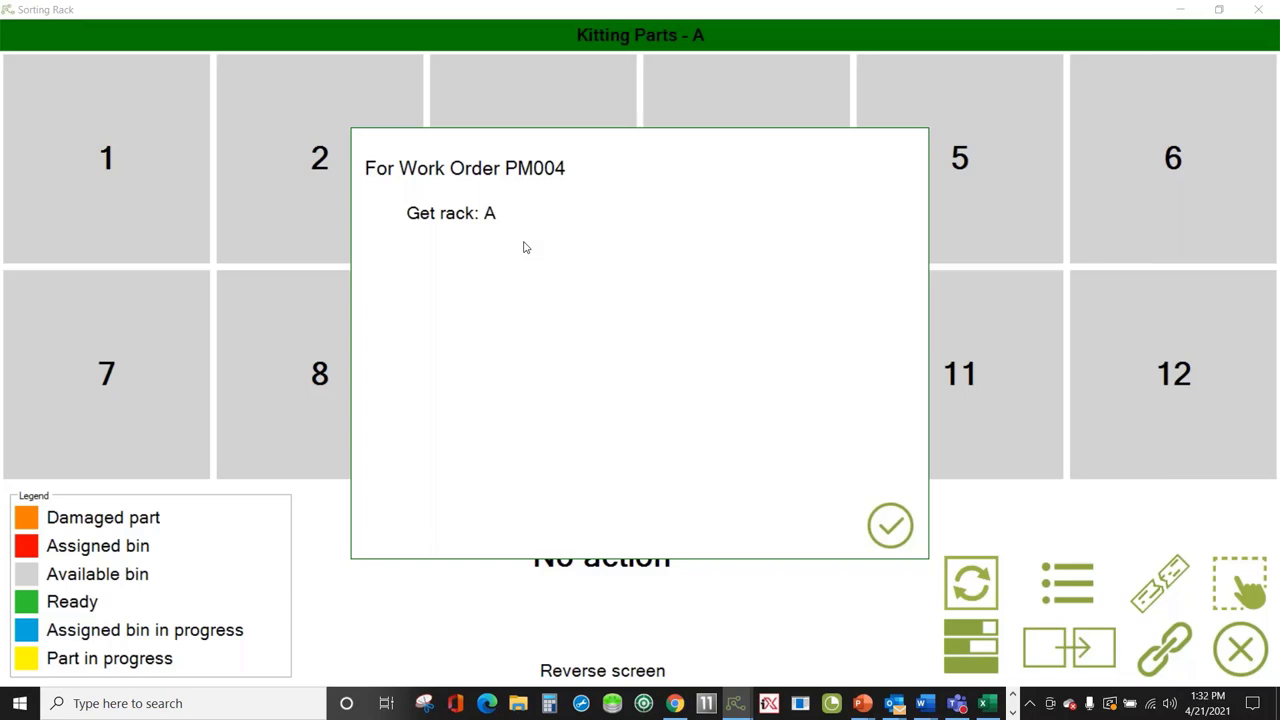
left_click(896, 528)
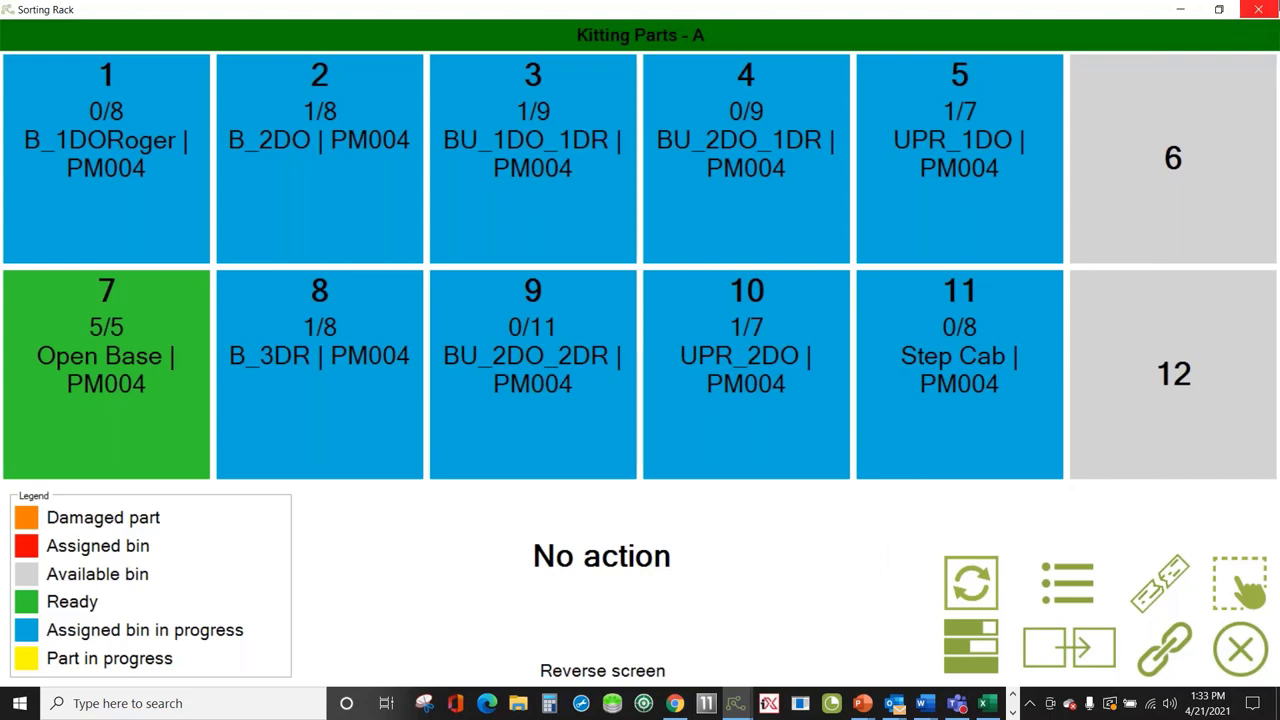
Inspect the missing parts of bin 8 (B_3DR) and the parts already inside it.
left_click(1246, 580)
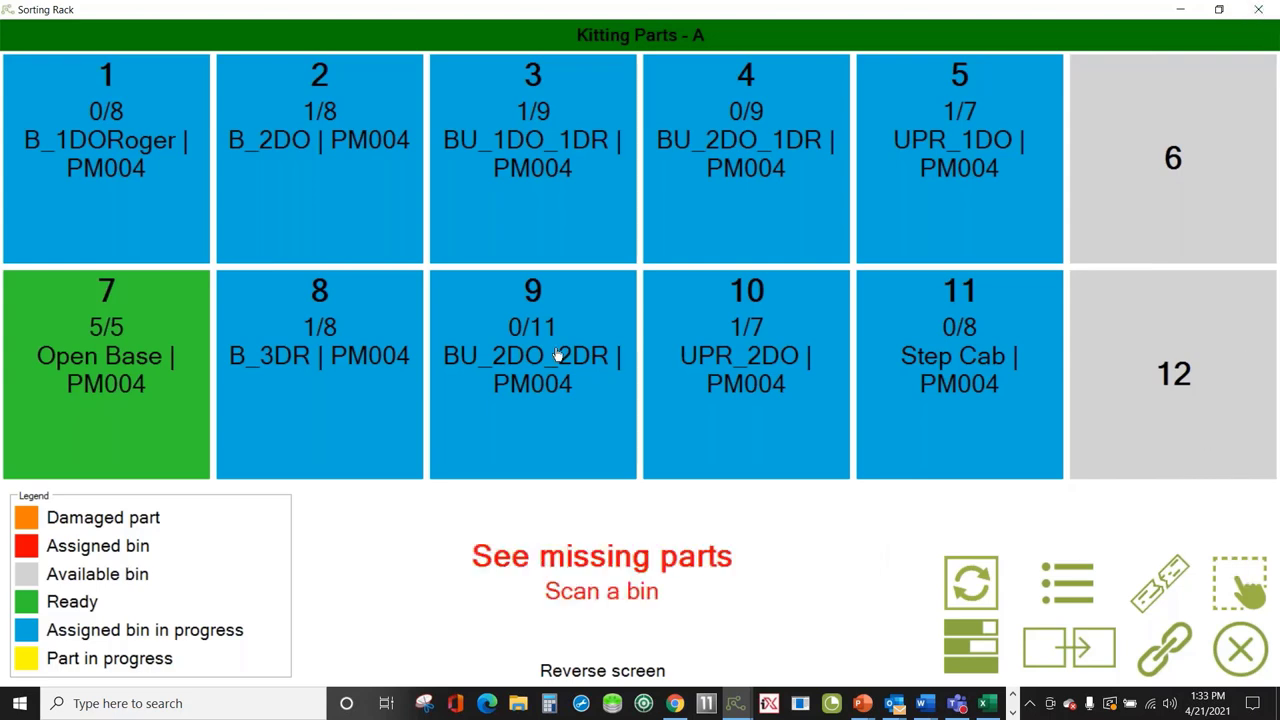
left_click(350, 358)
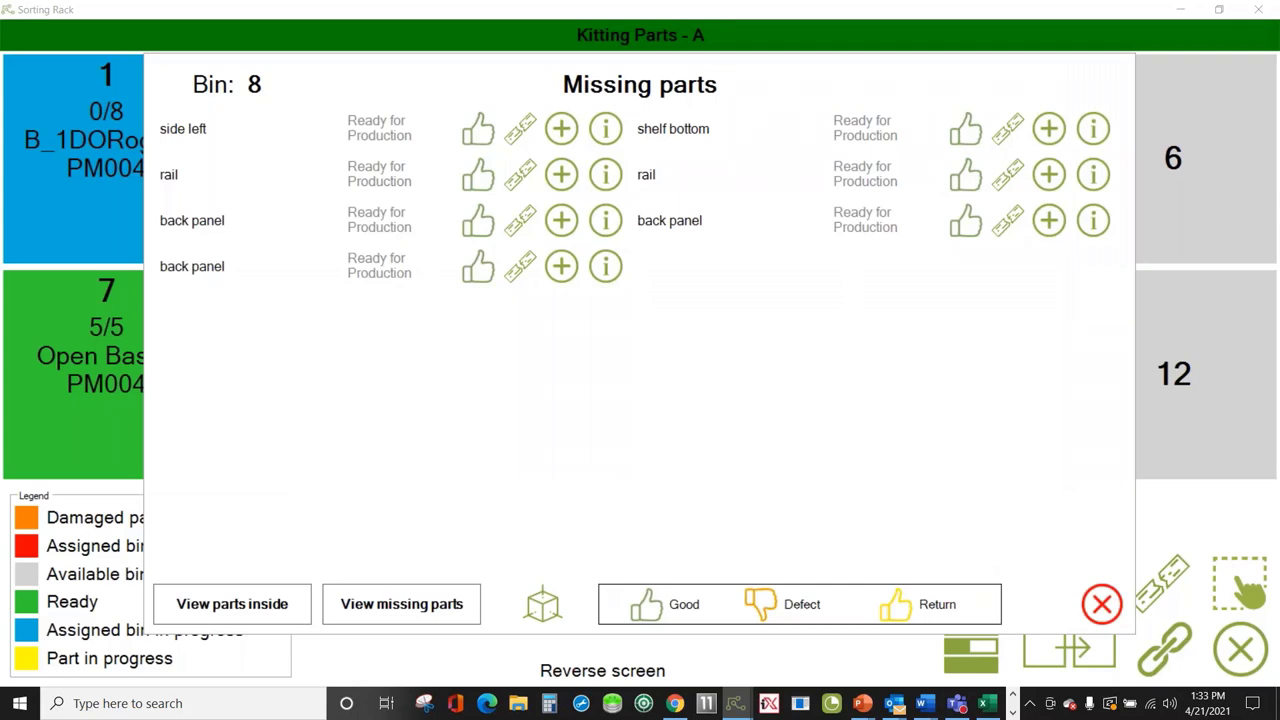
left_click(243, 612)
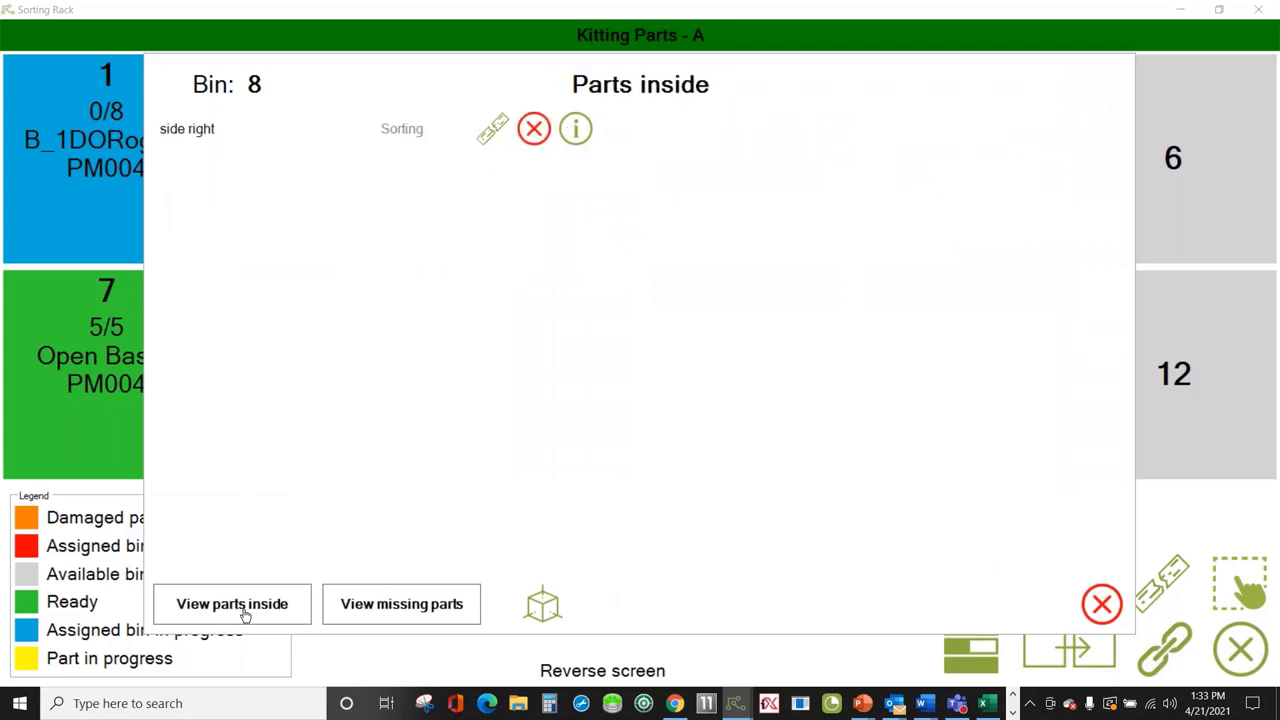
Check the details of the missing side left part of bin 8 and add that part to the bin.
left_click(417, 607)
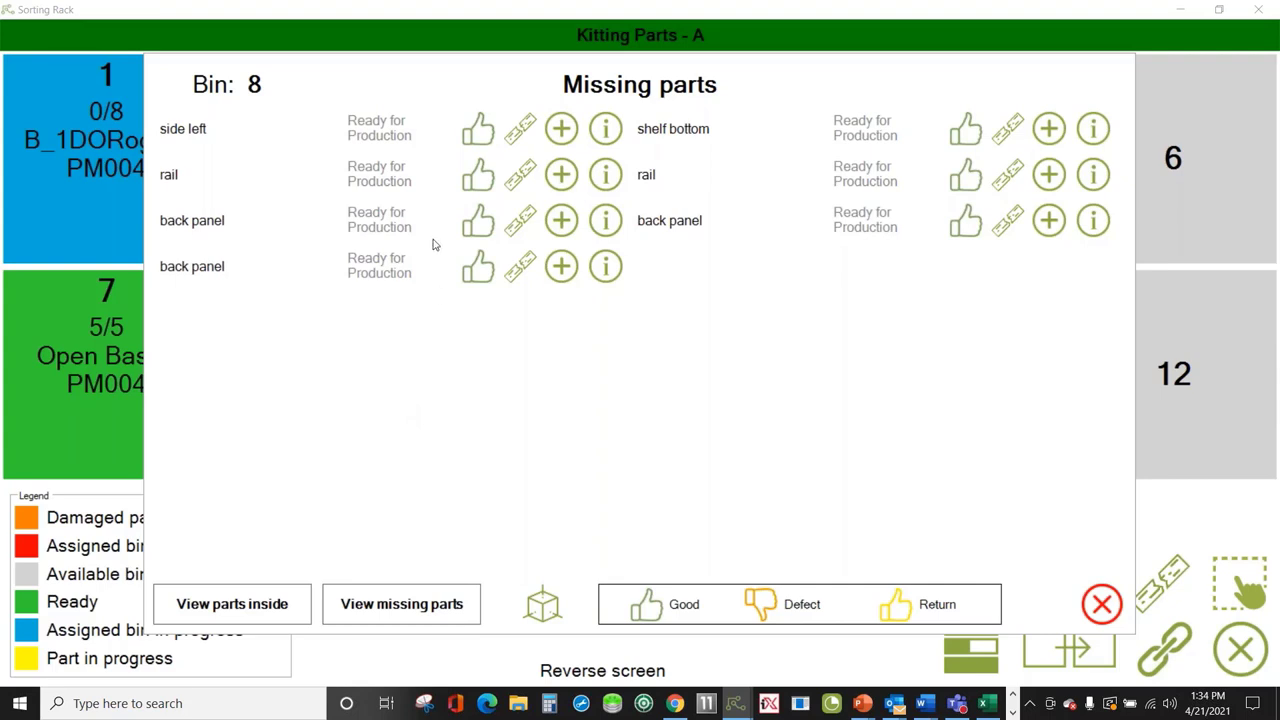
left_click(603, 132)
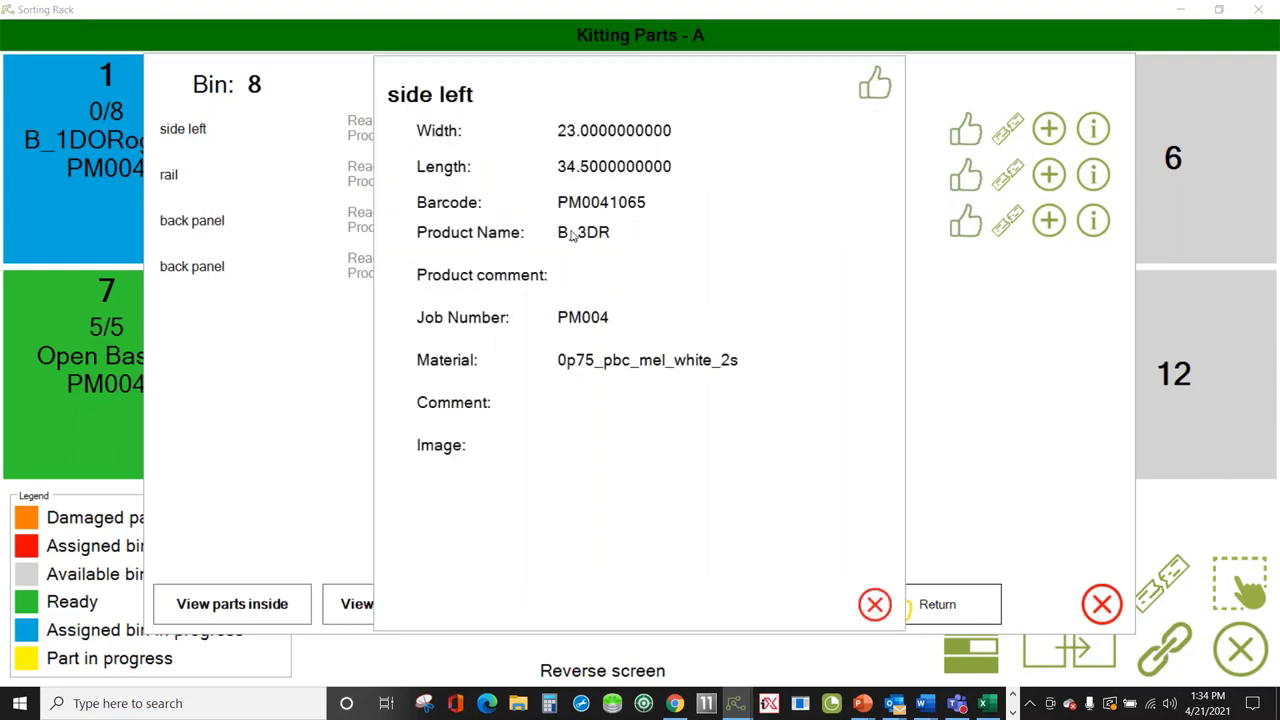
left_click(875, 605)
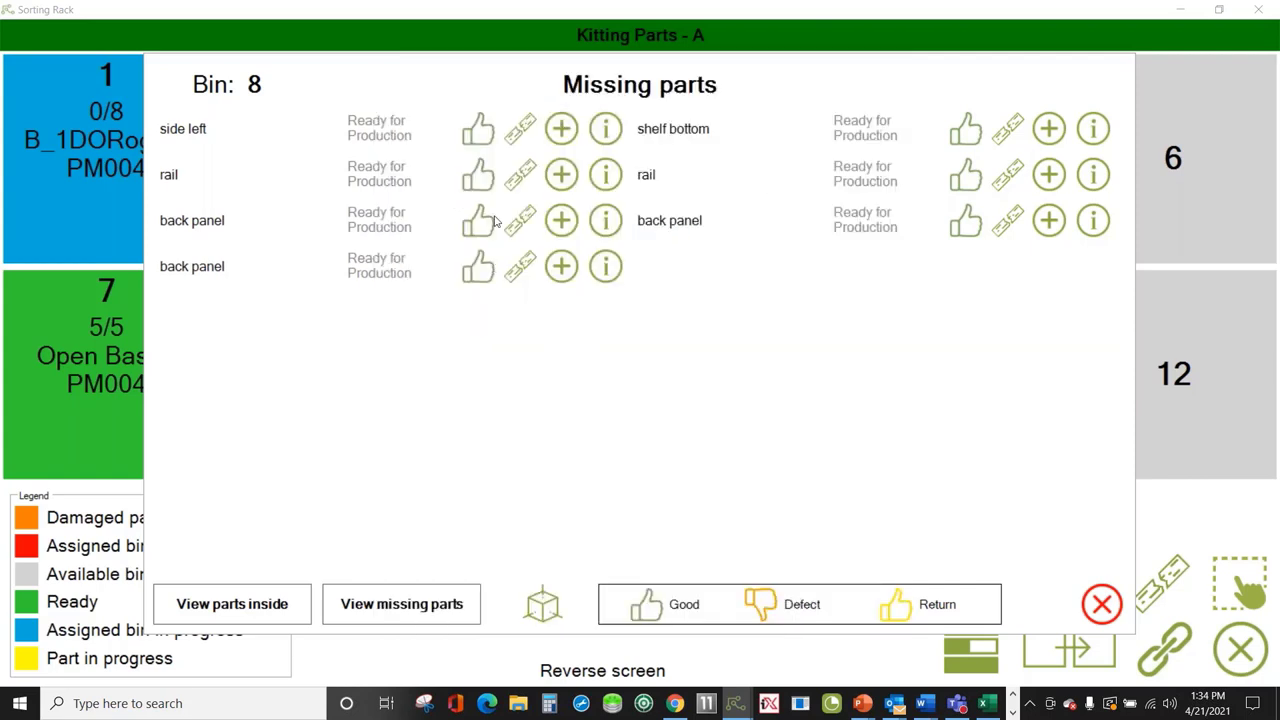
left_click(562, 131)
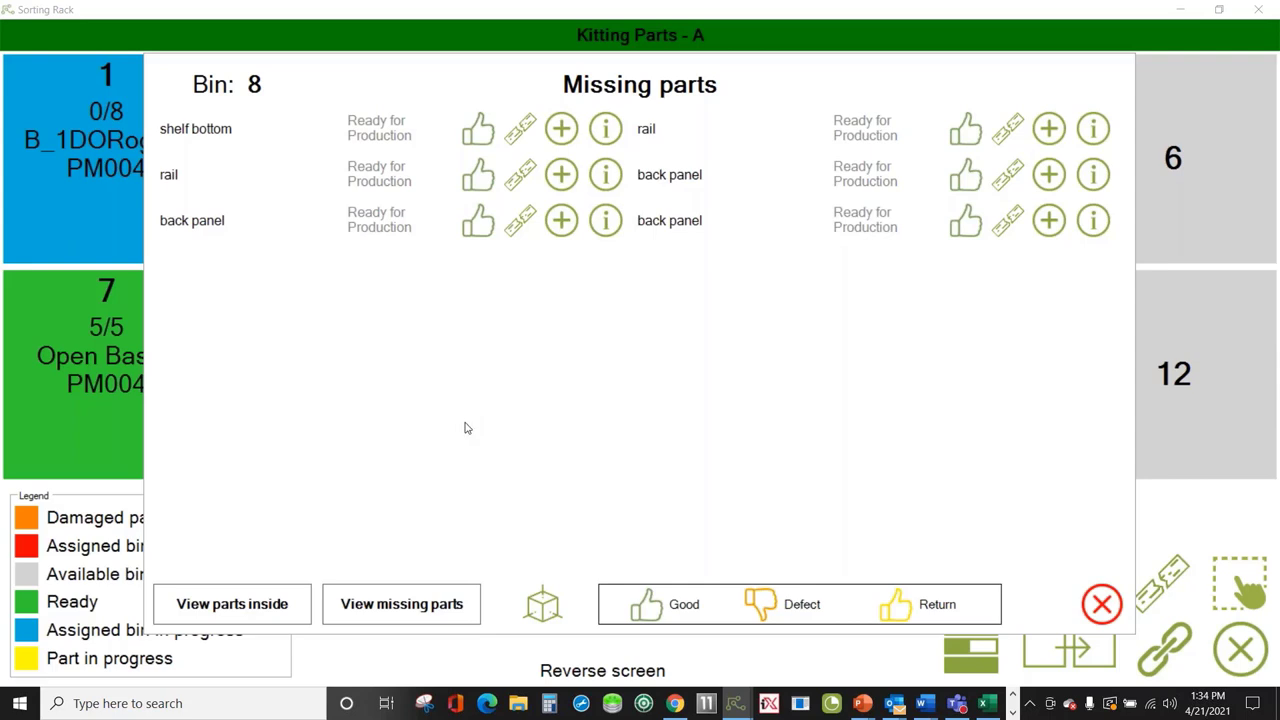
Report the shelf bottom of bin 8 as damaged, with the reason Damaged item by Edgebanding.
left_click(519, 133)
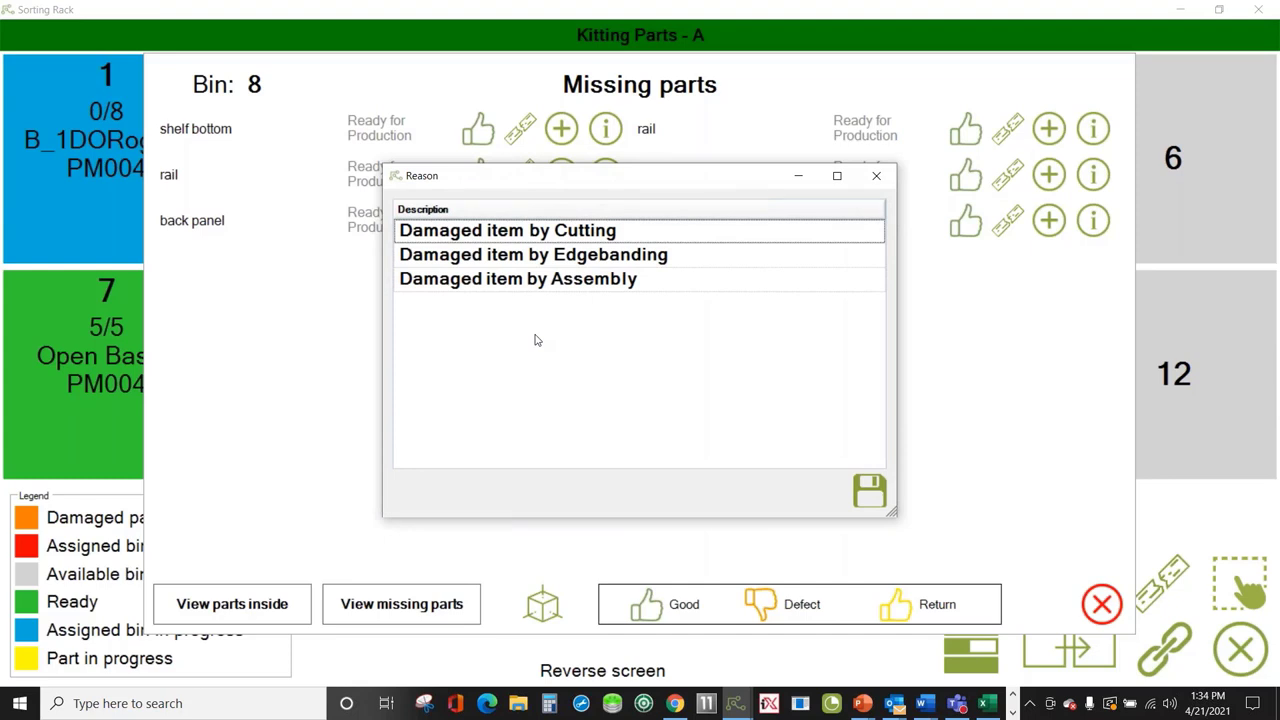
left_click(559, 262)
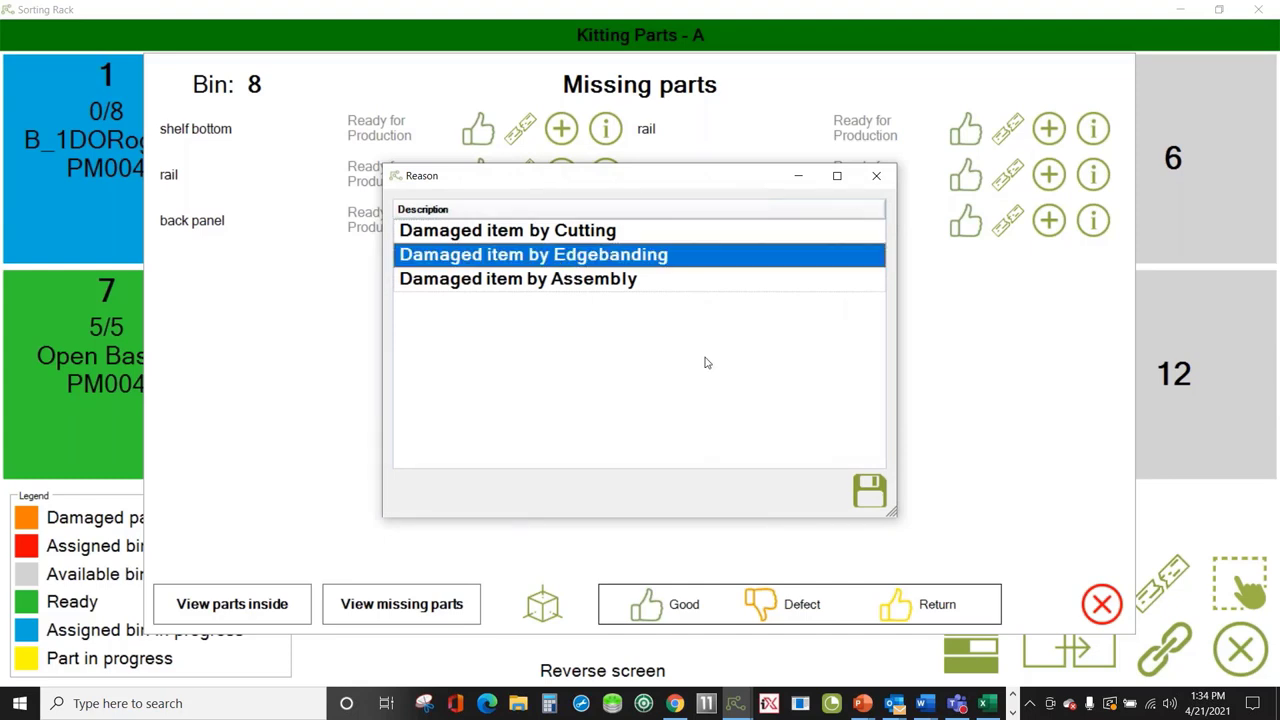
left_click(869, 491)
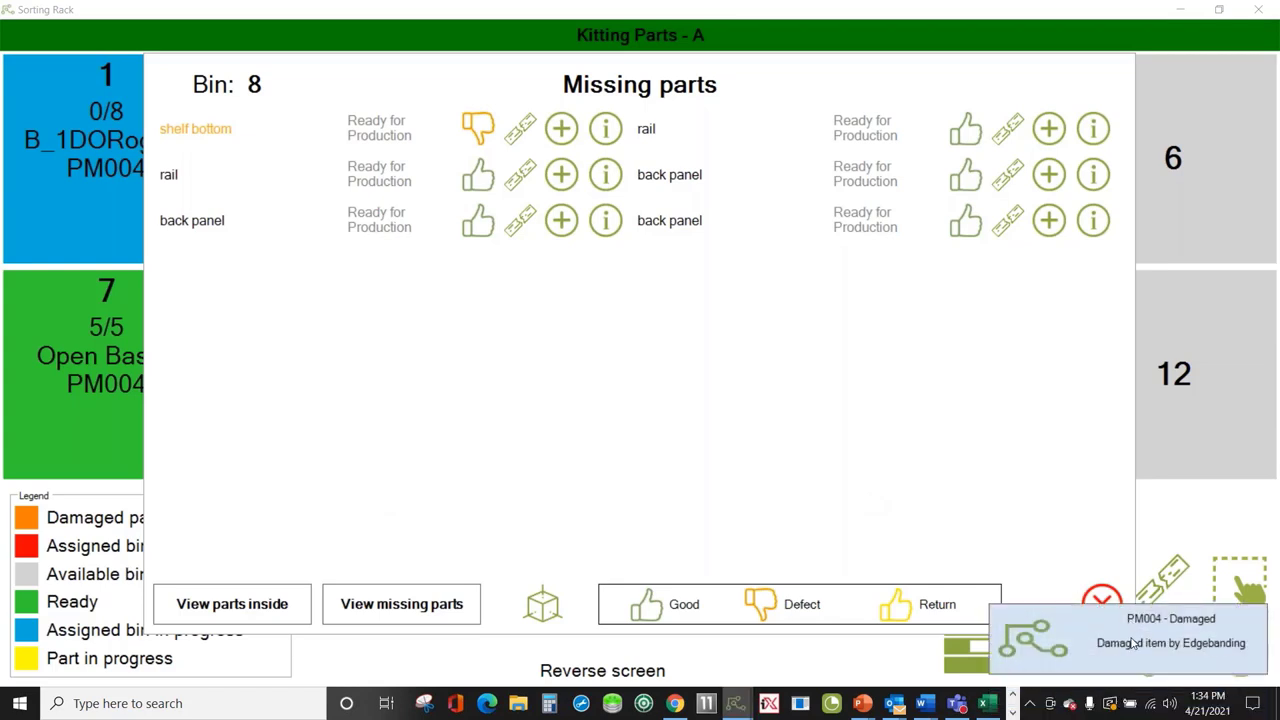
Open the Warning Center from the damage notification and review the details of the PM004 warning.
left_click(1135, 645)
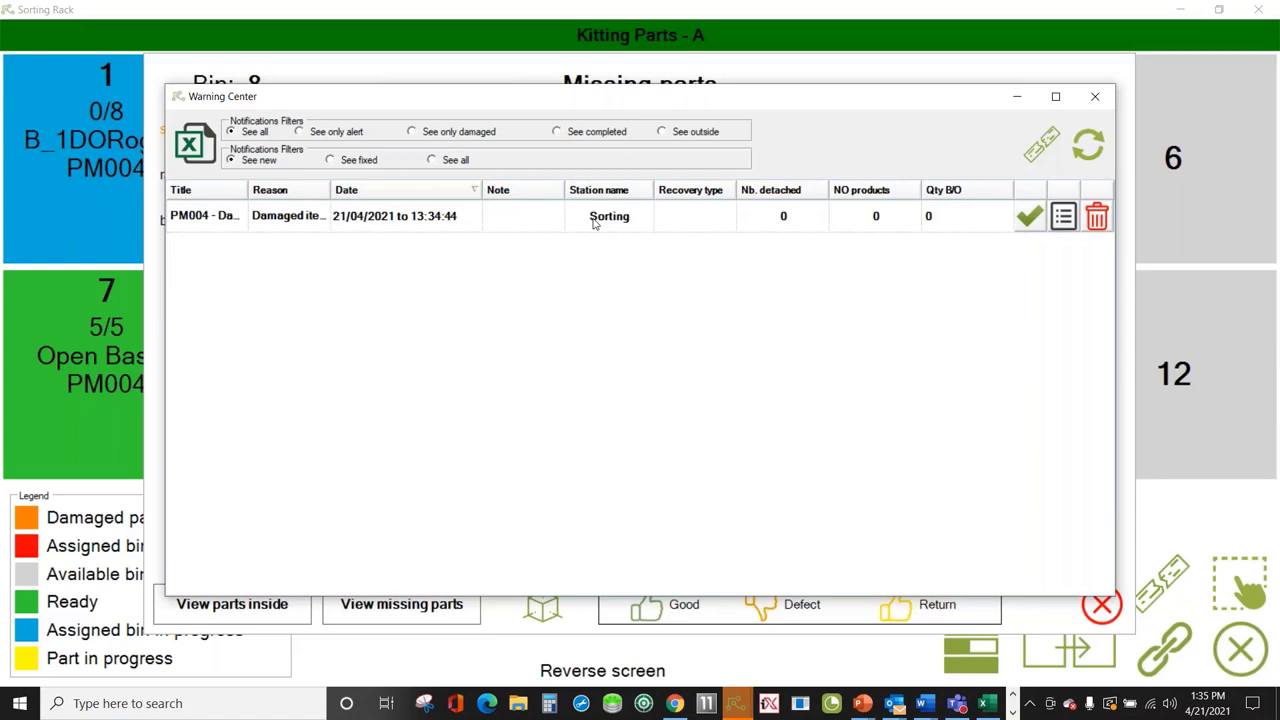
left_click(1066, 222)
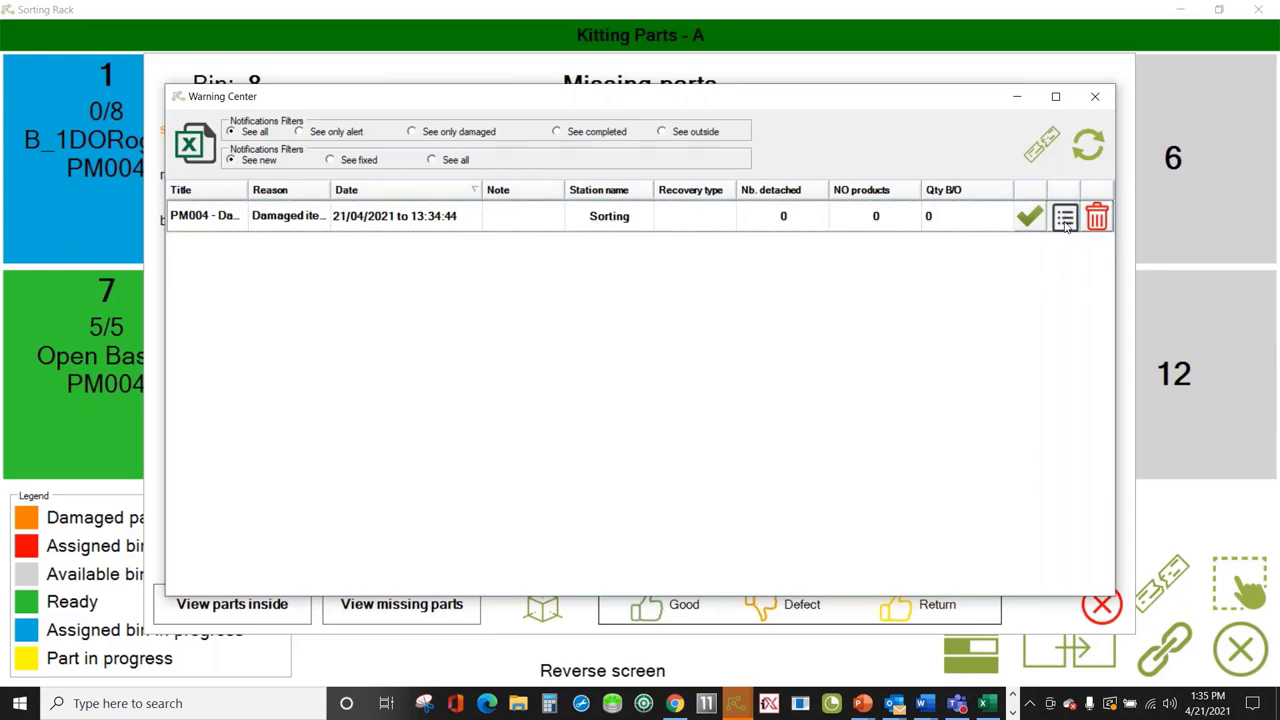
left_click(928, 269)
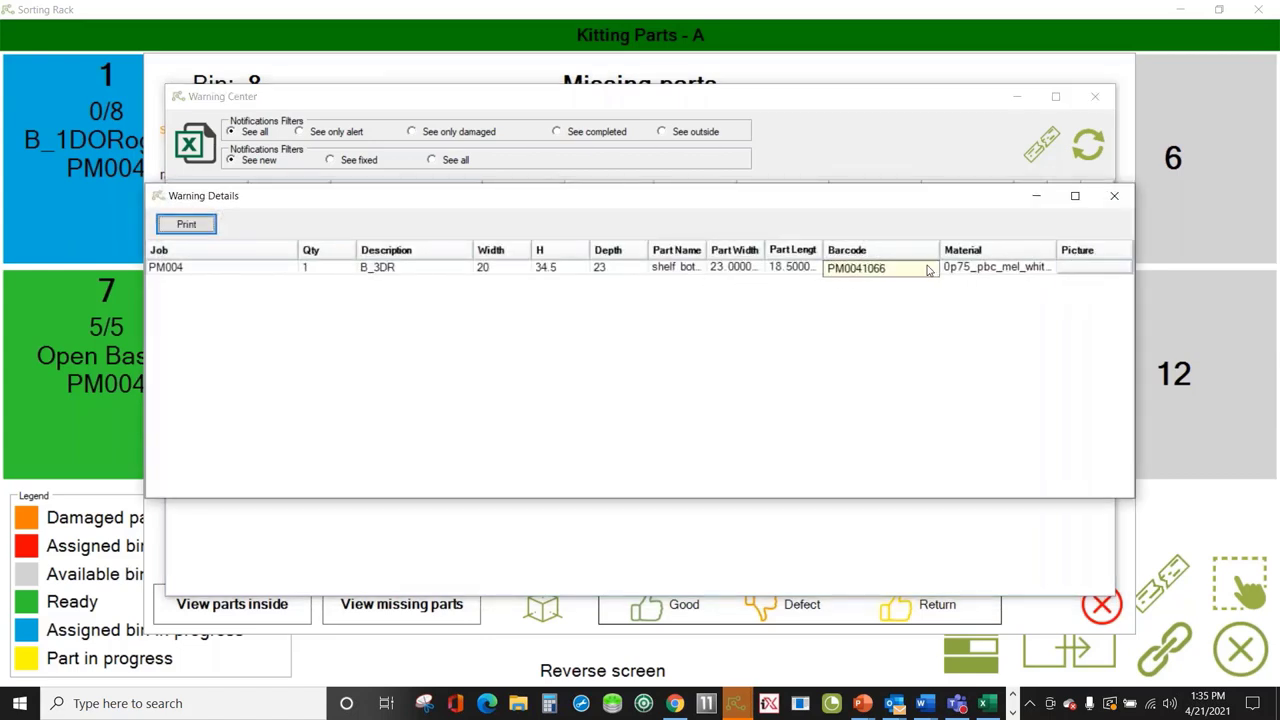
left_click(1114, 196)
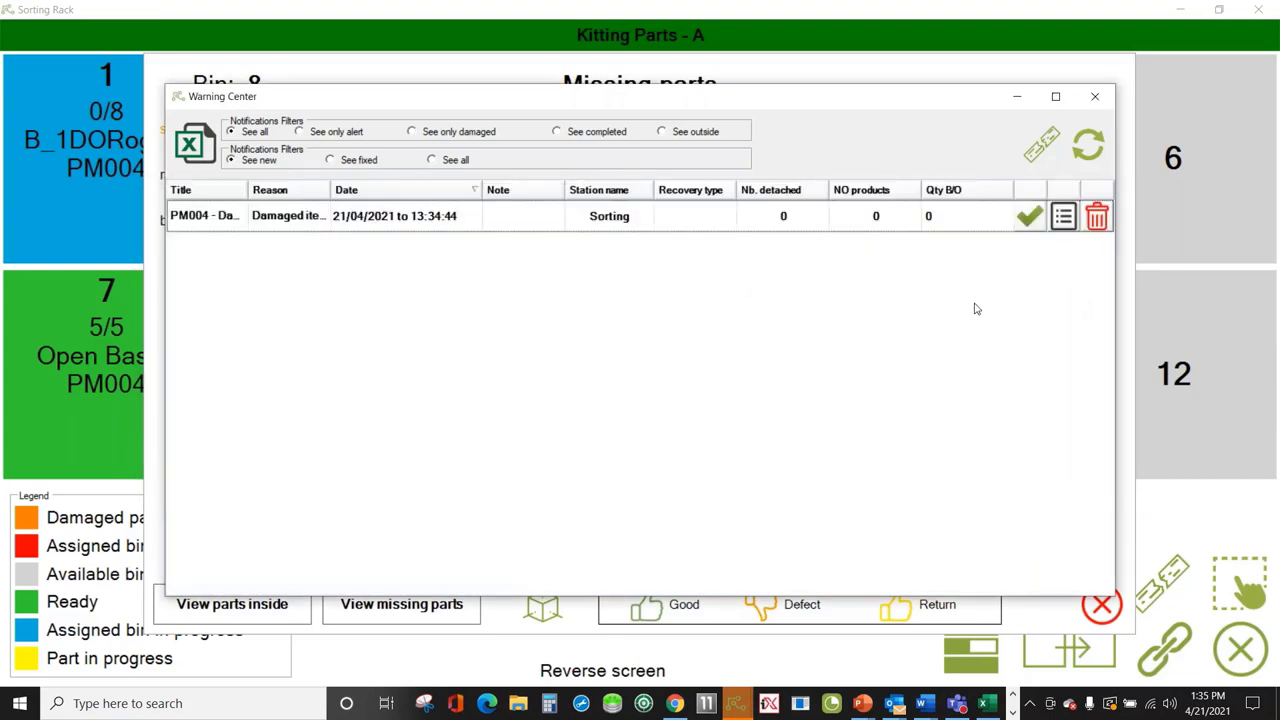
Resolve the PM004 damage warning as fixed at the Office station and return to the sorting rack with the scanned part cleared.
left_click(1030, 218)
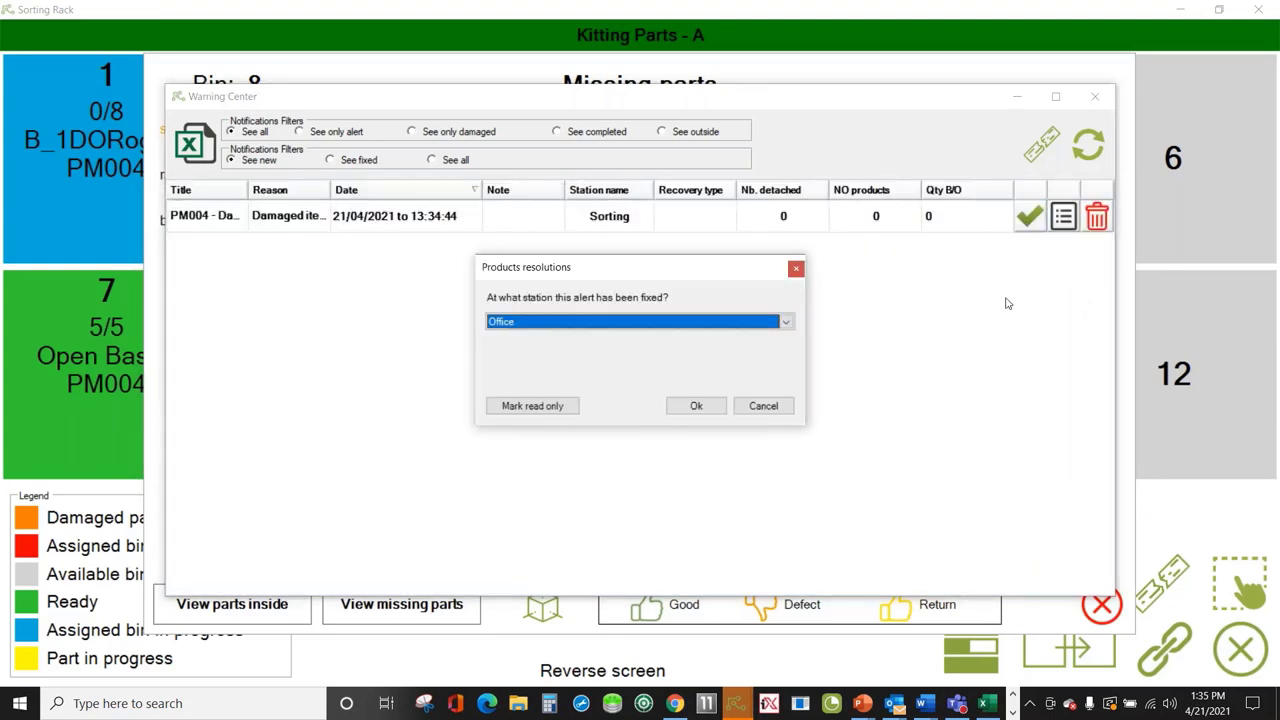
left_click(692, 407)
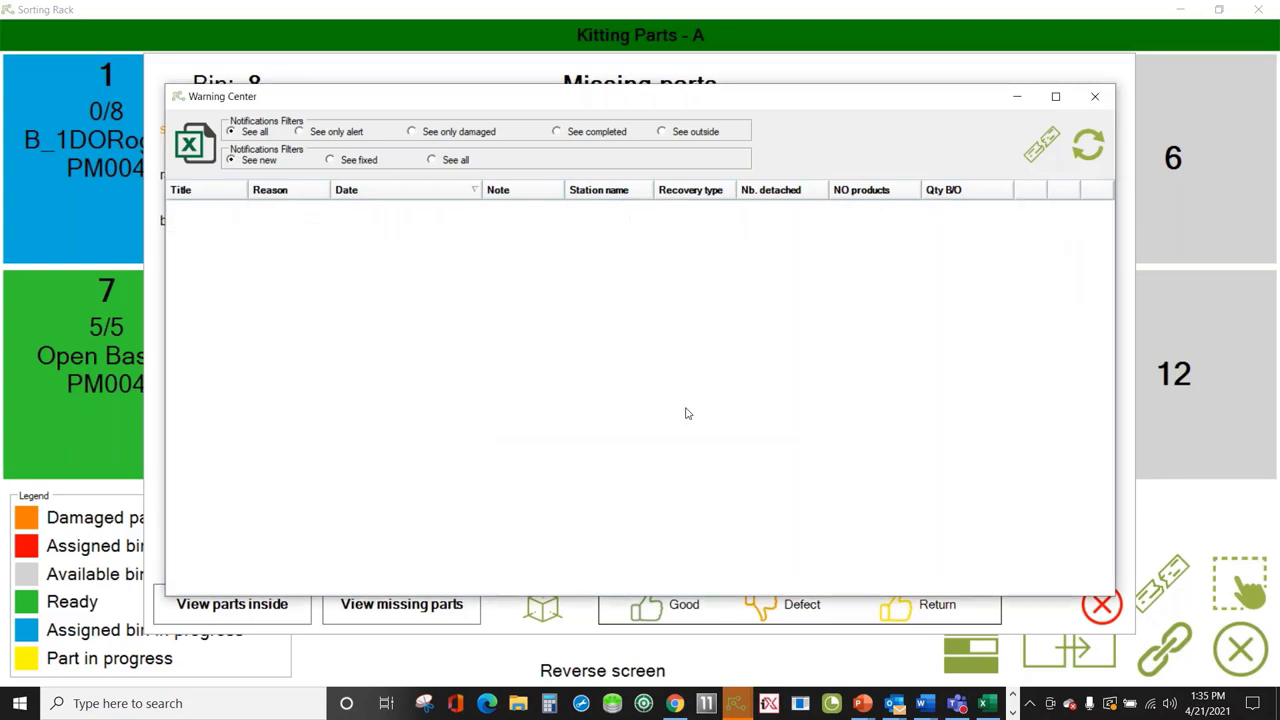
left_click(1095, 96)
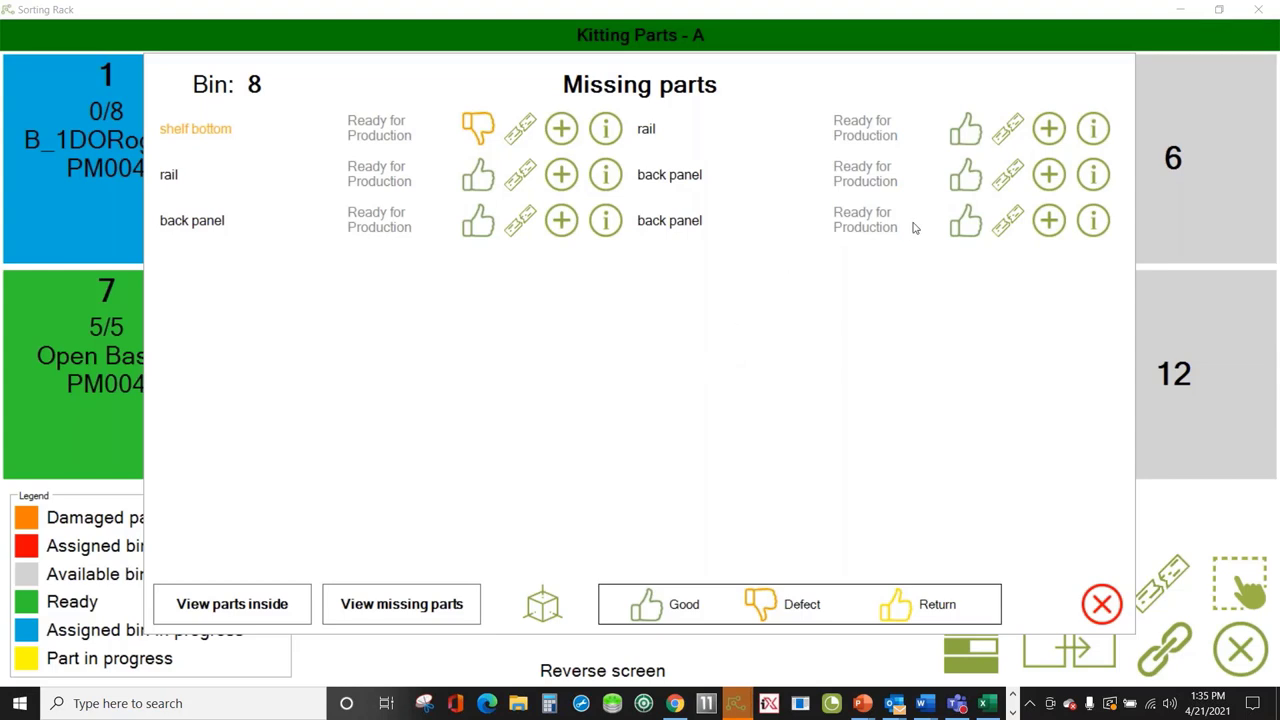
left_click(1102, 603)
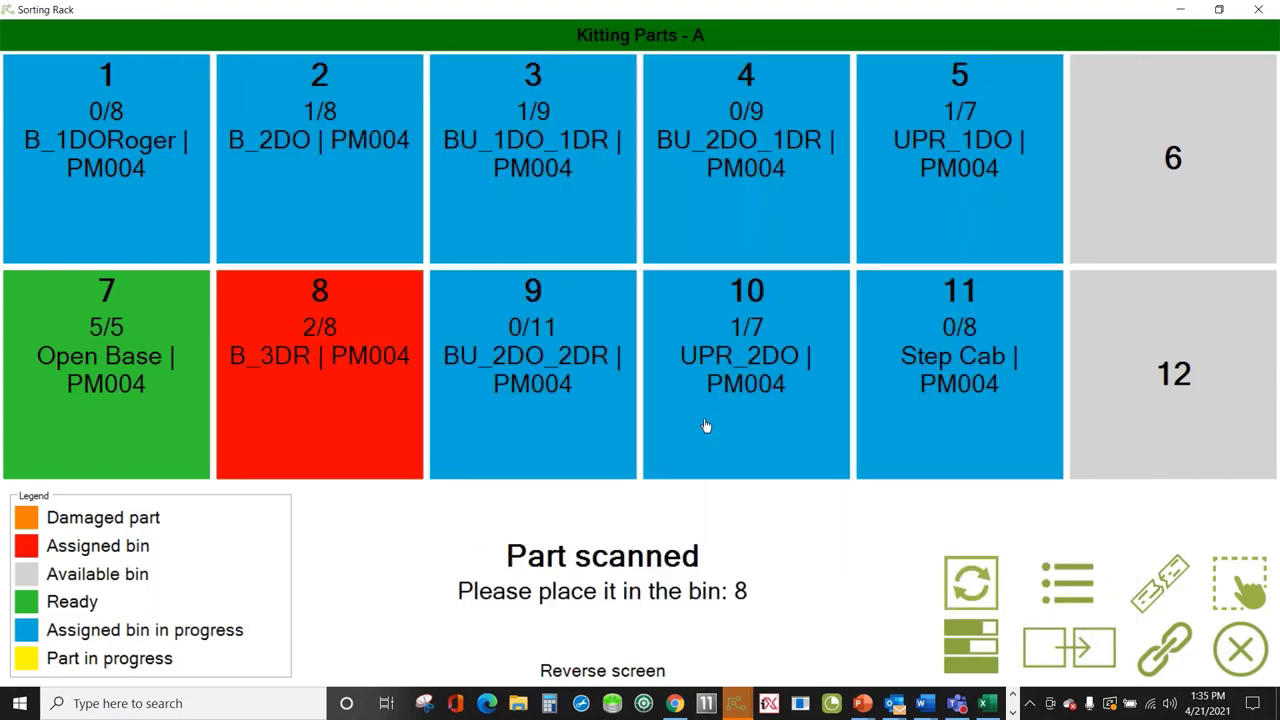
left_click(1248, 656)
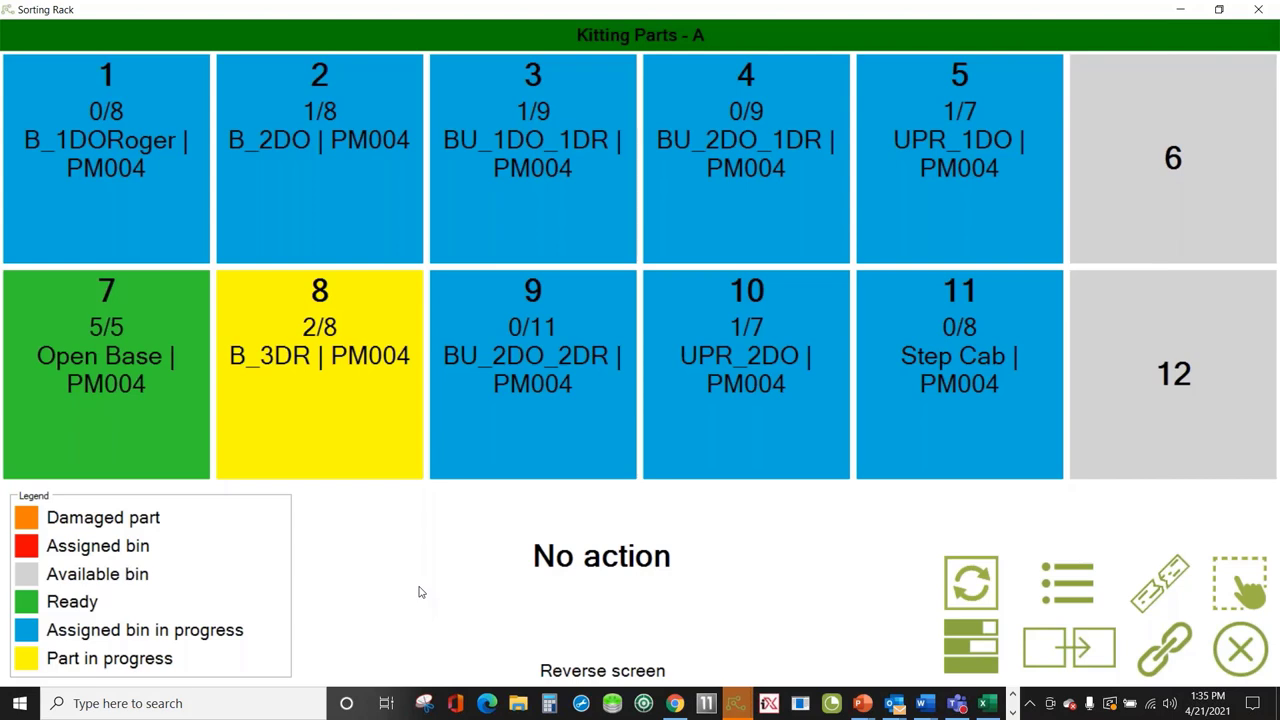
Switch to the Assembly station and load work order PM004.
left_click(738, 708)
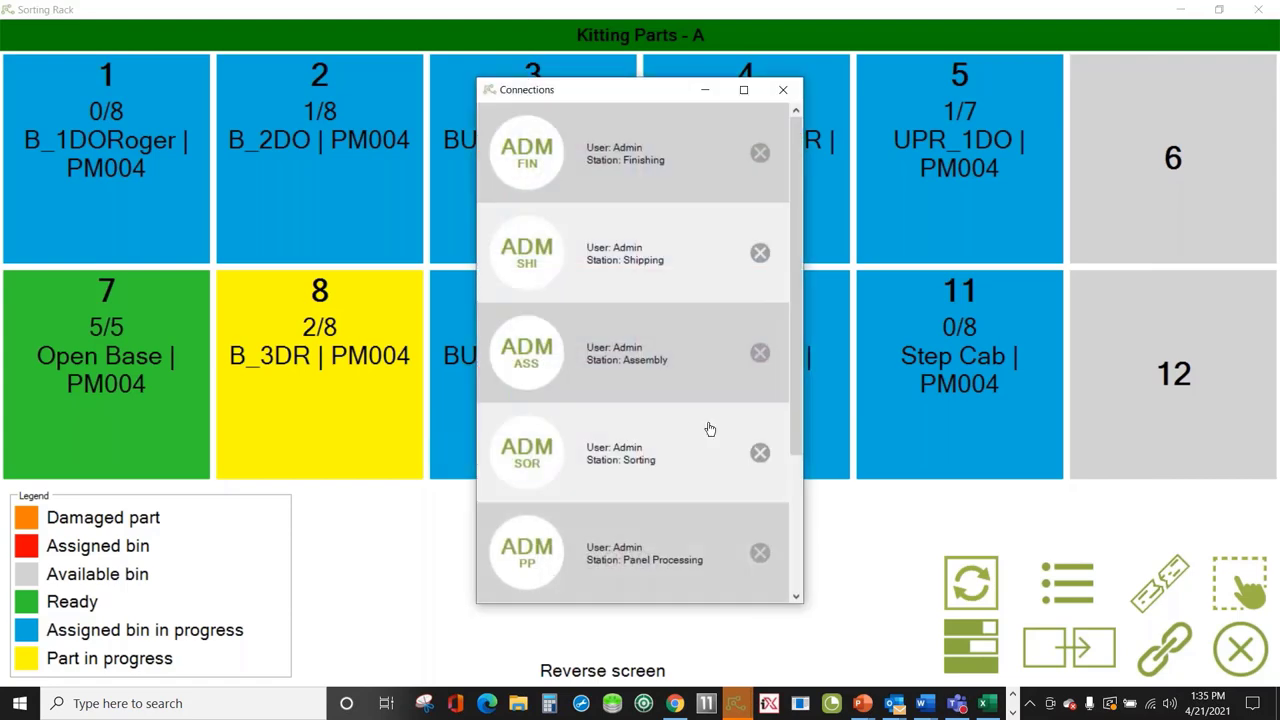
left_click(820, 375)
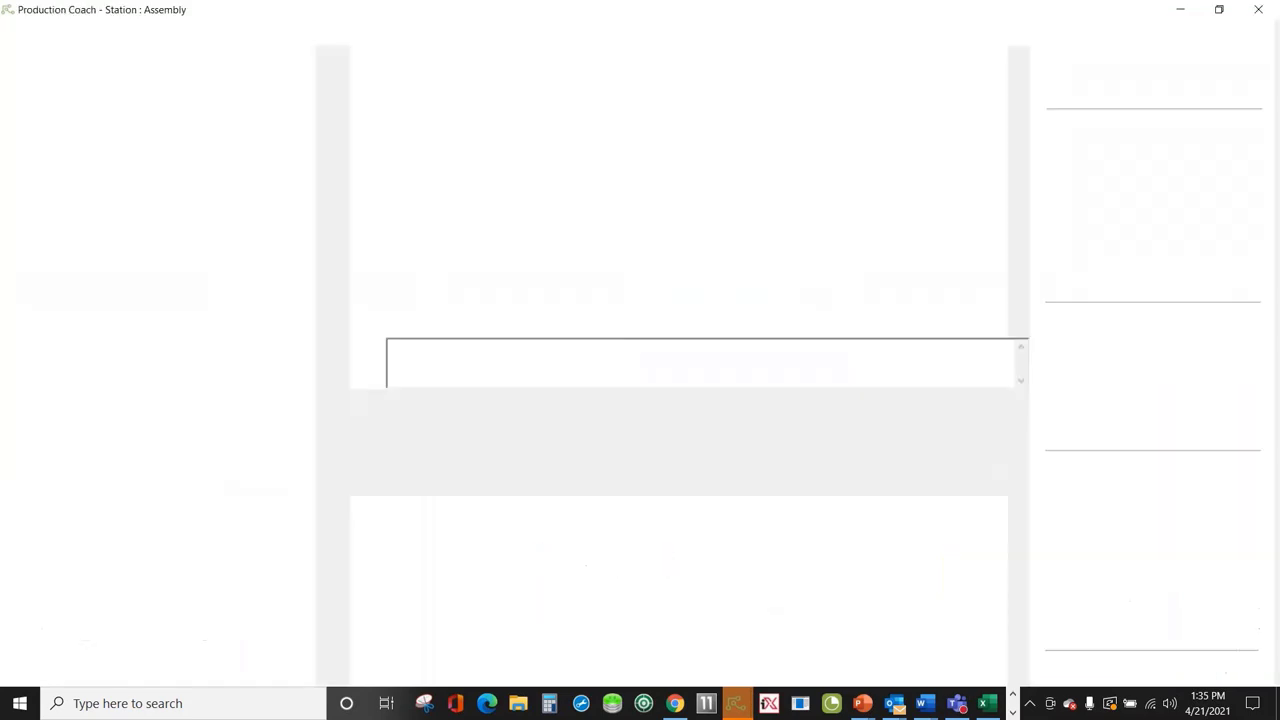
left_click(117, 334)
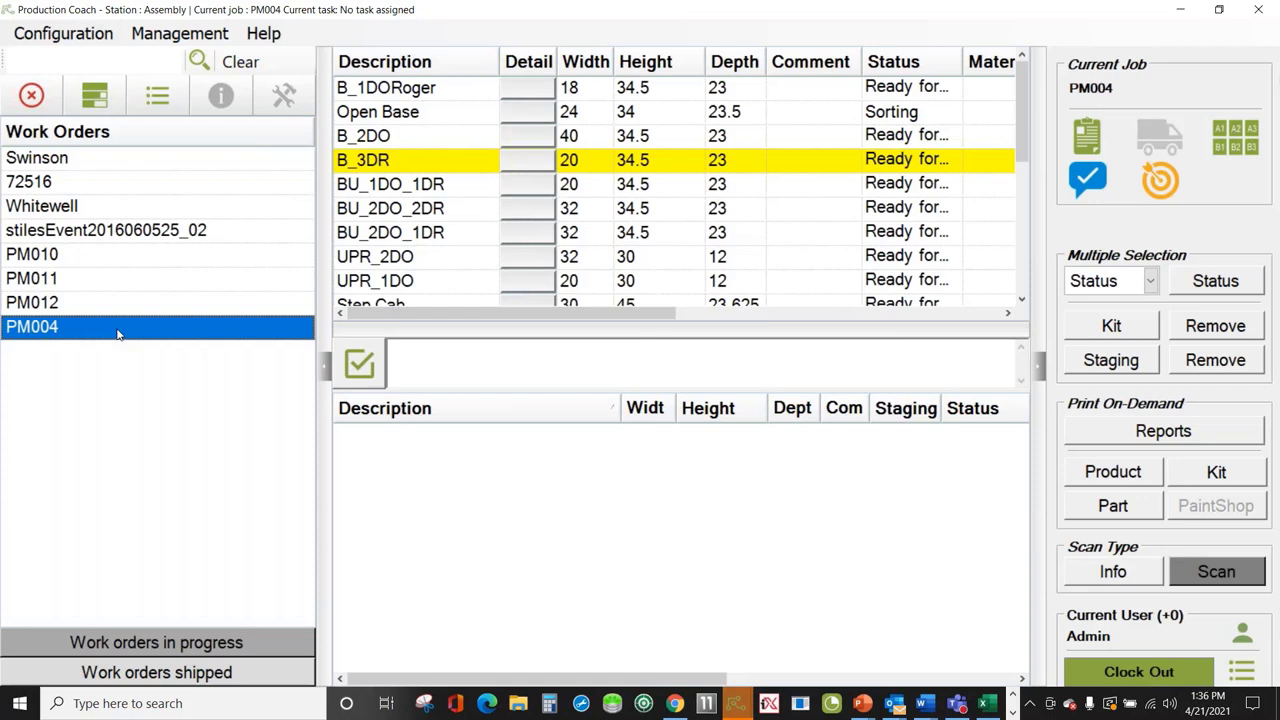
double_click(117, 334)
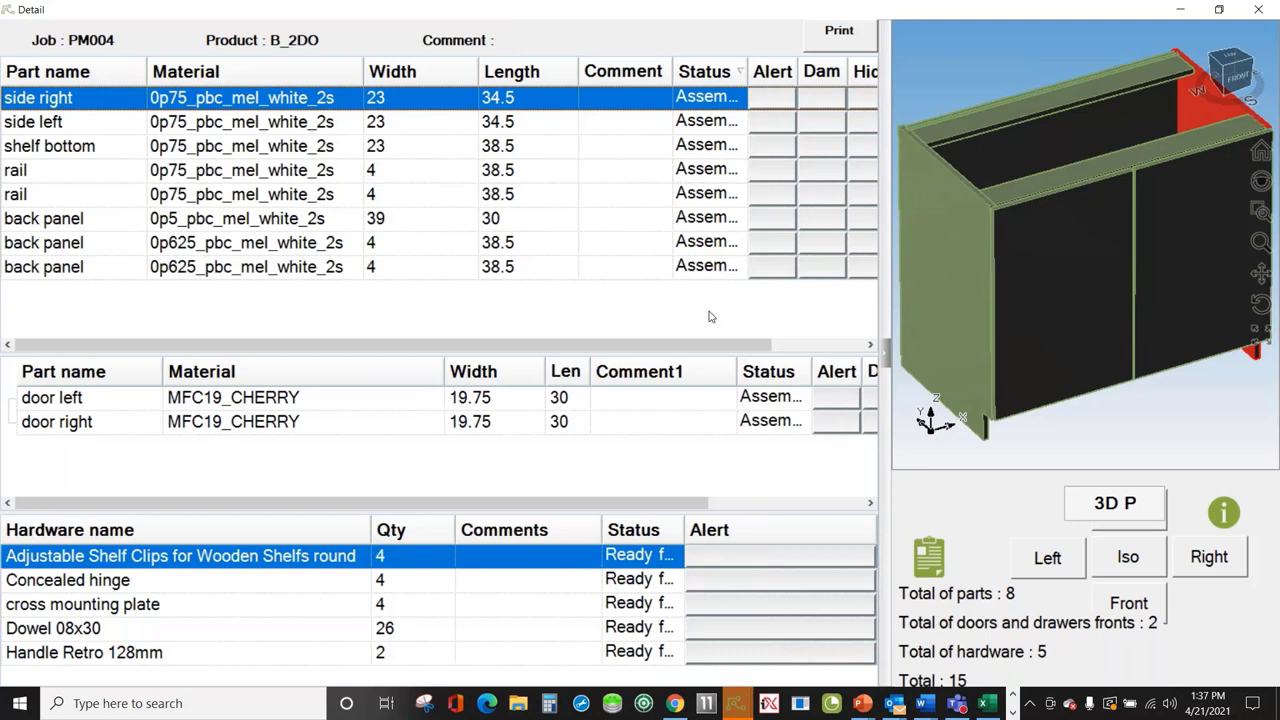
Inspect the B_2DO cabinet in 3D with its side left part hidden, restore the isometric view and close the details.
left_click(258, 121)
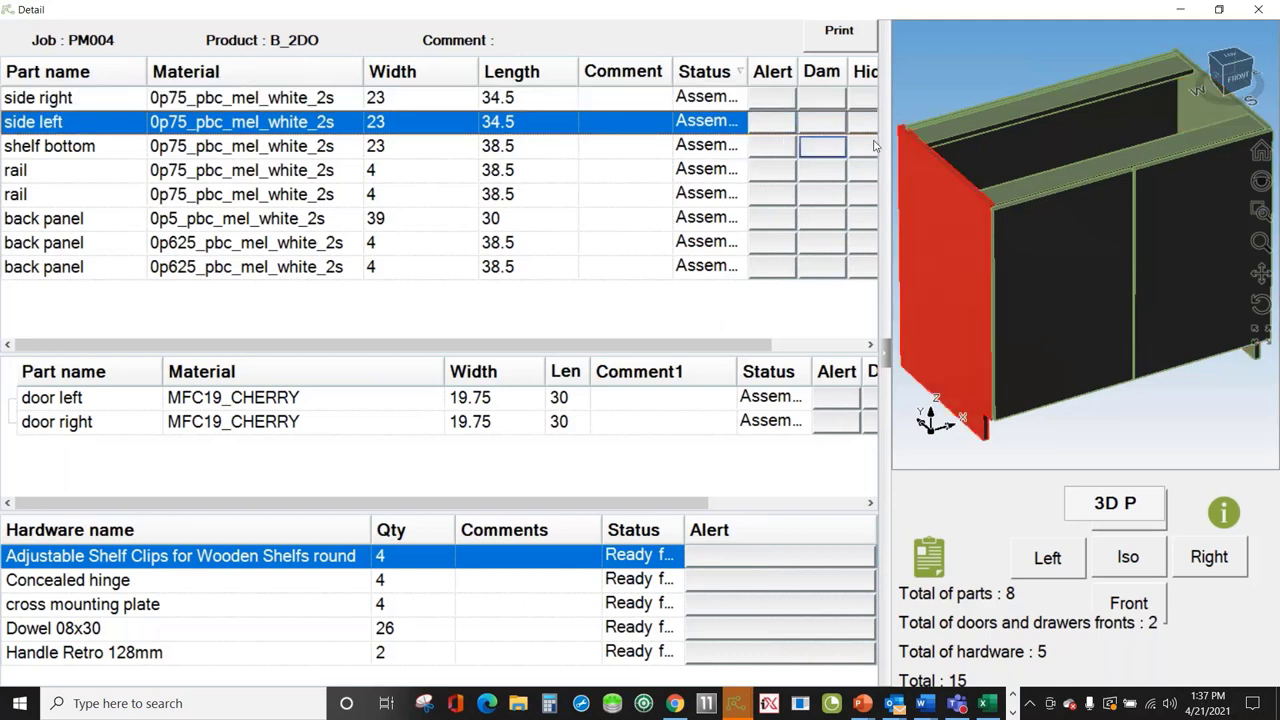
left_click(862, 122)
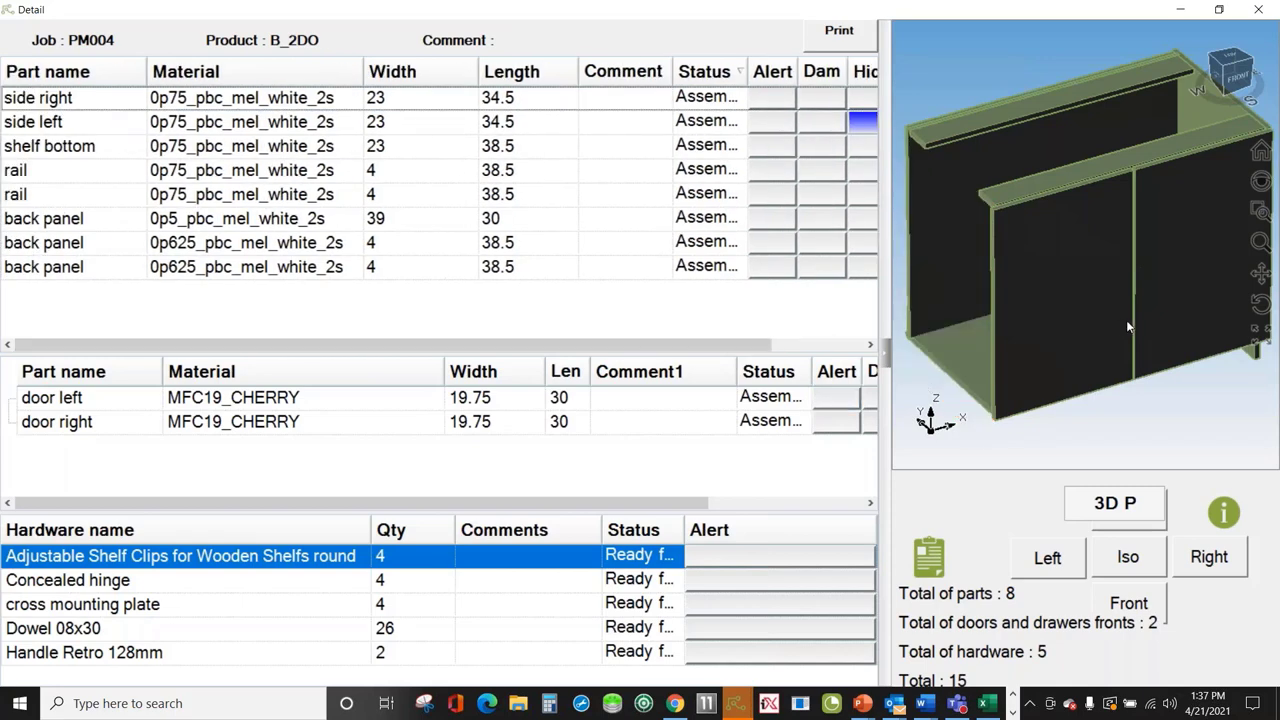
left_click(1261, 304)
left_click_drag(1137, 299, 1148, 460)
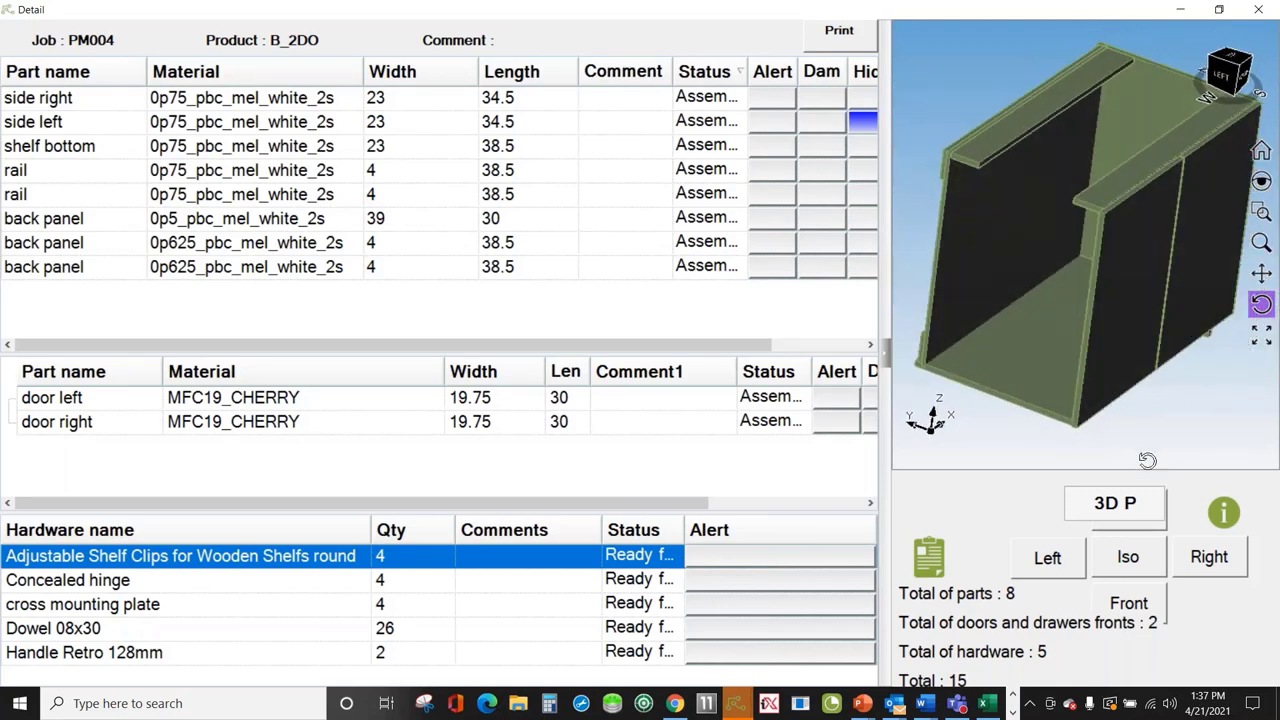
left_click(1126, 557)
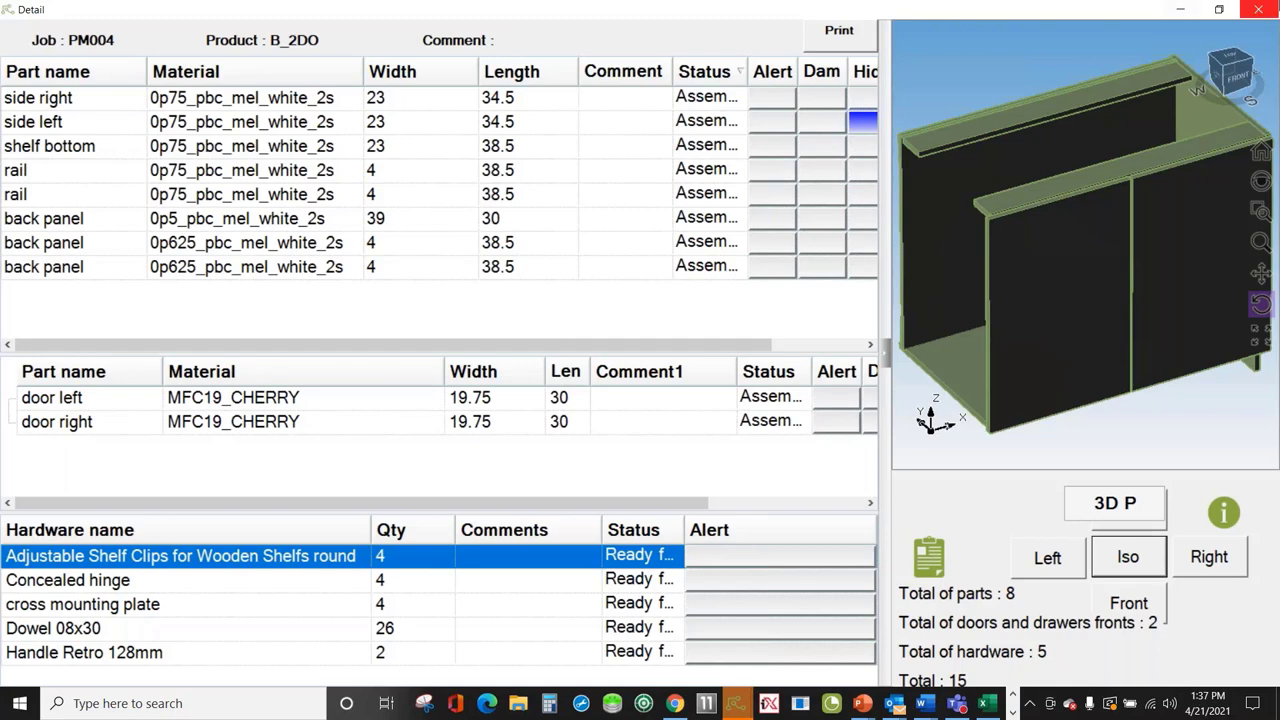
left_click(1258, 9)
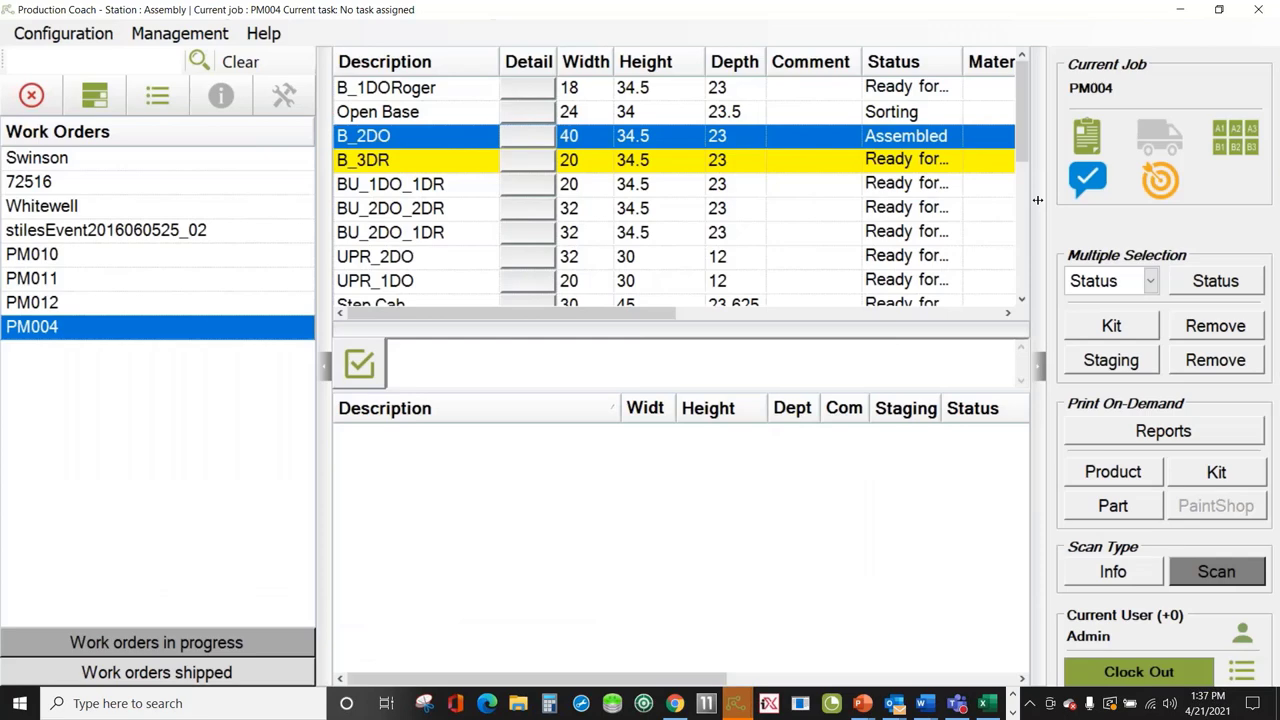
View the plan drawing of work order PM004 and close it.
left_click(1090, 144)
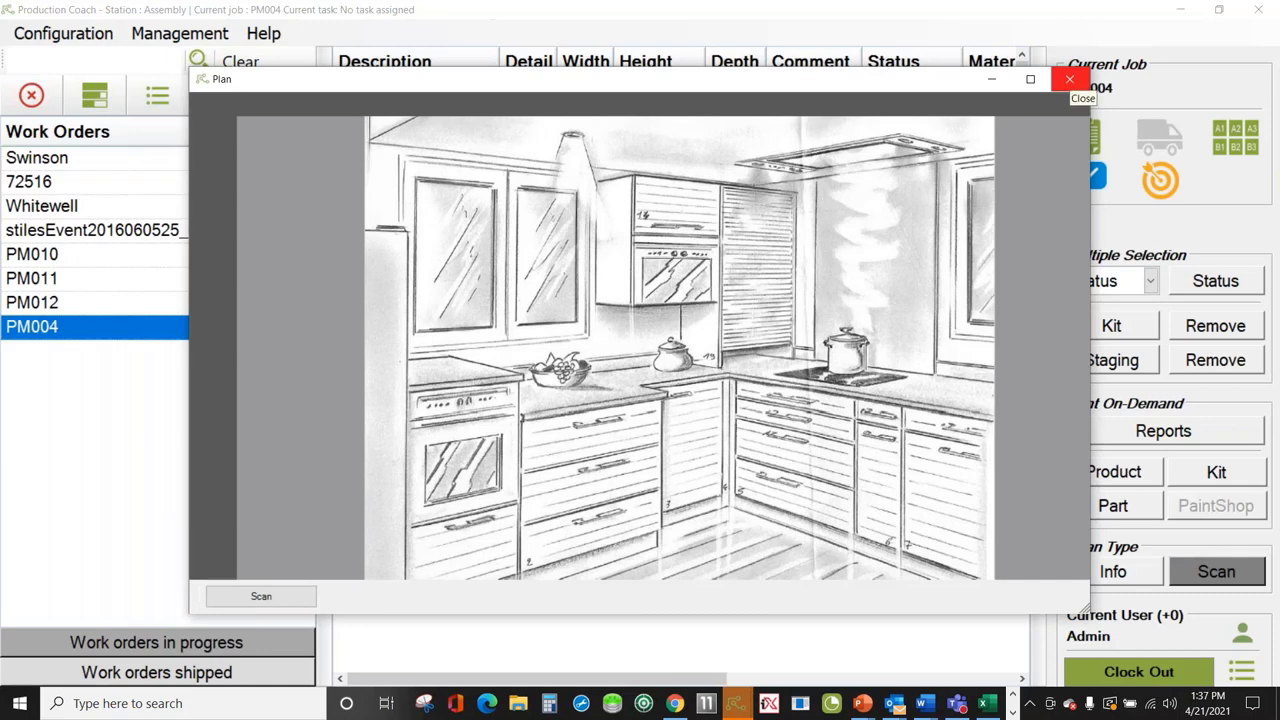
left_click(1069, 79)
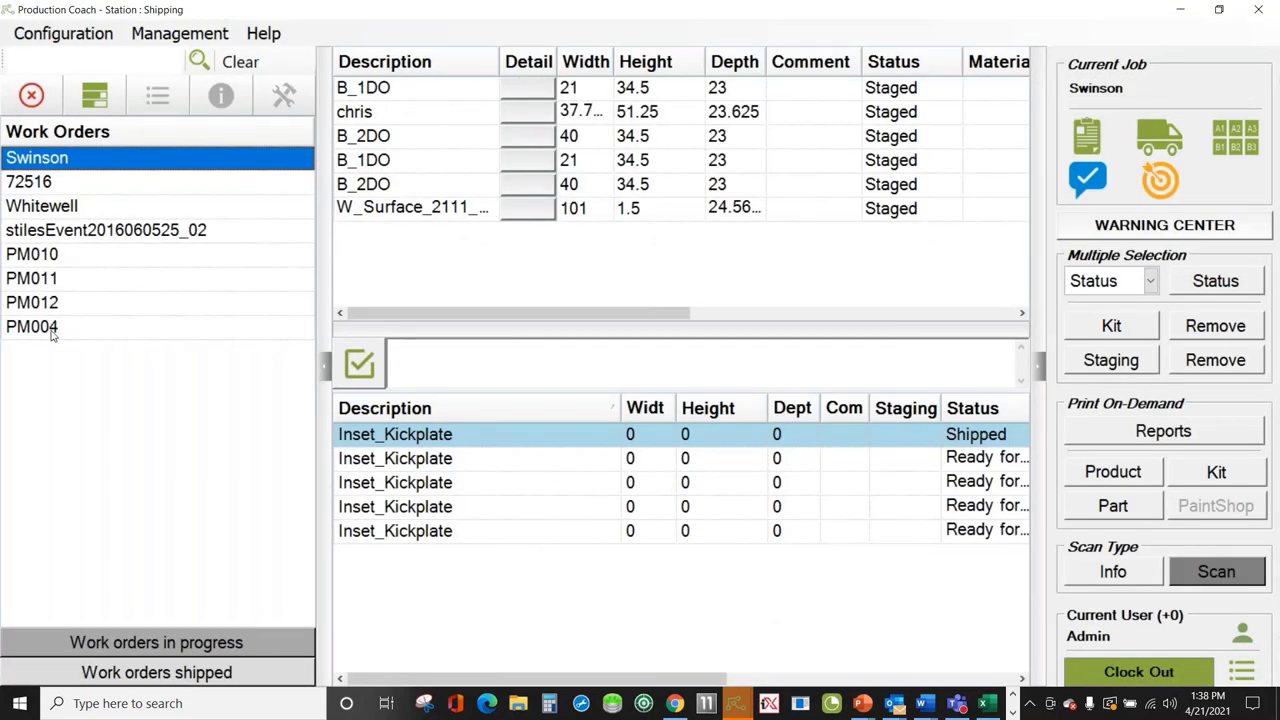
At the Shipping station, open the packing lists for PM004 in full screen and register Open Base as shipped on packing list 1.
left_click(40, 327)
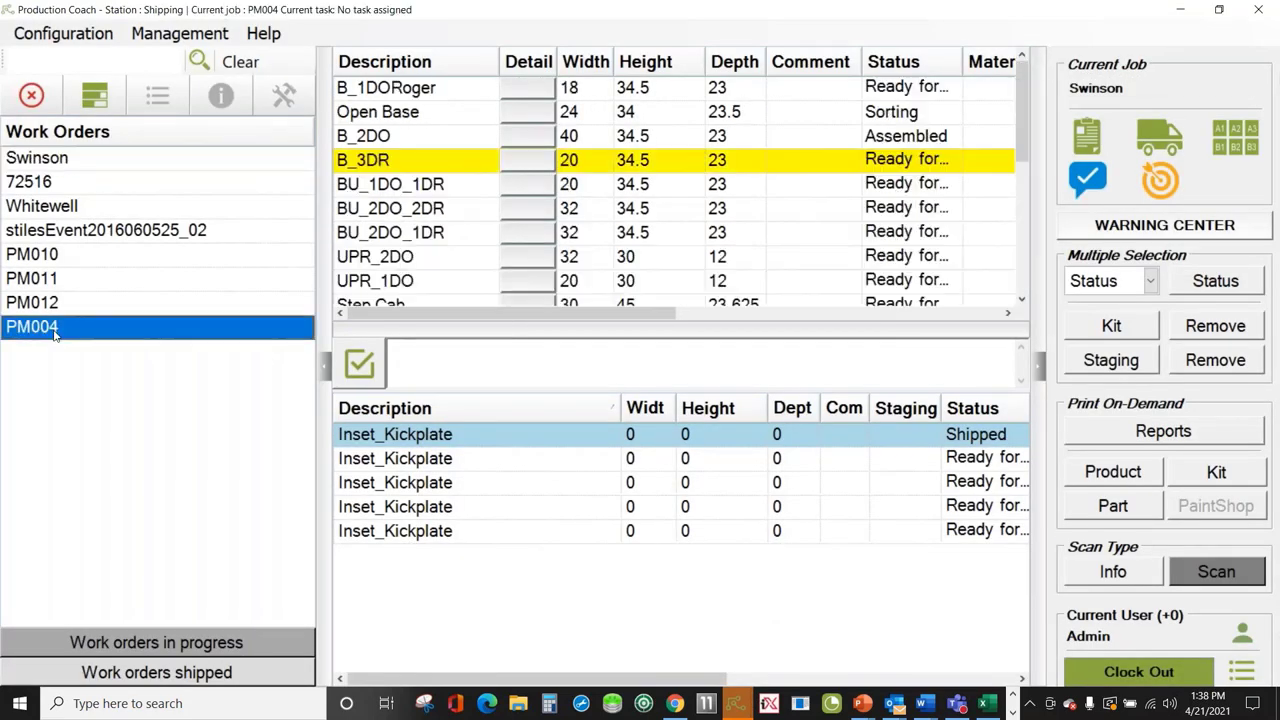
left_click(1165, 134)
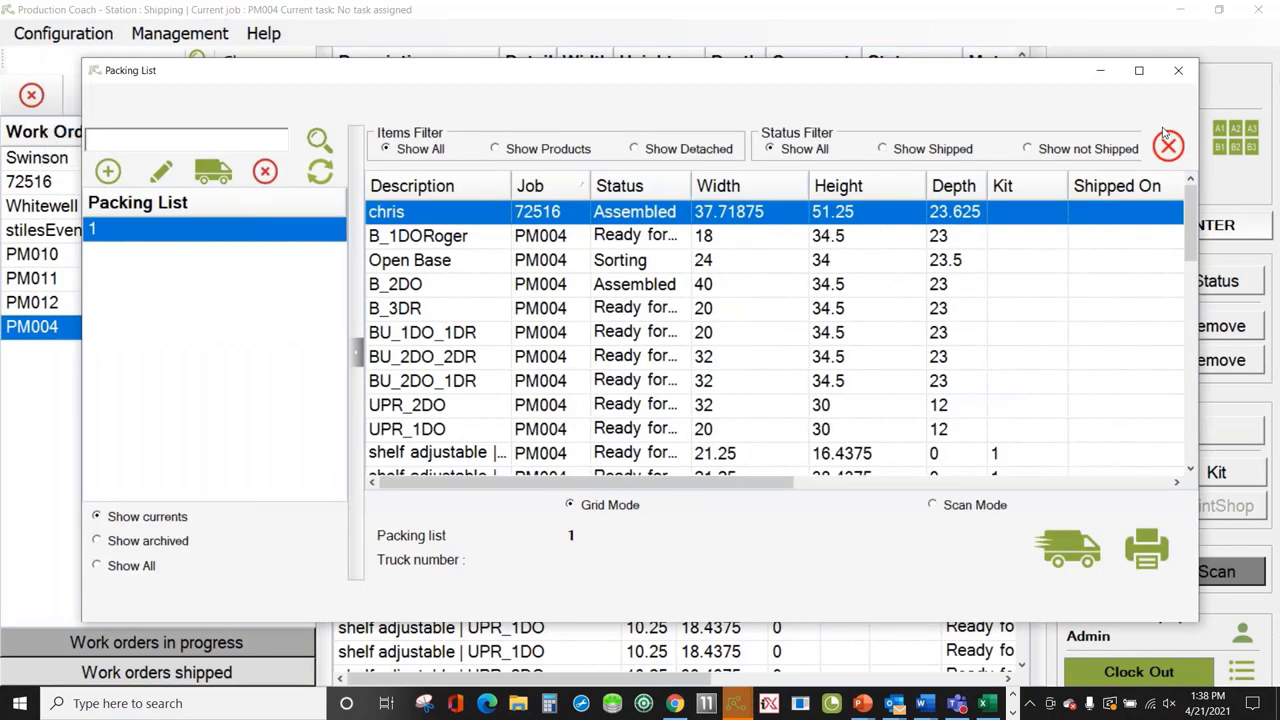
left_click(1144, 70)
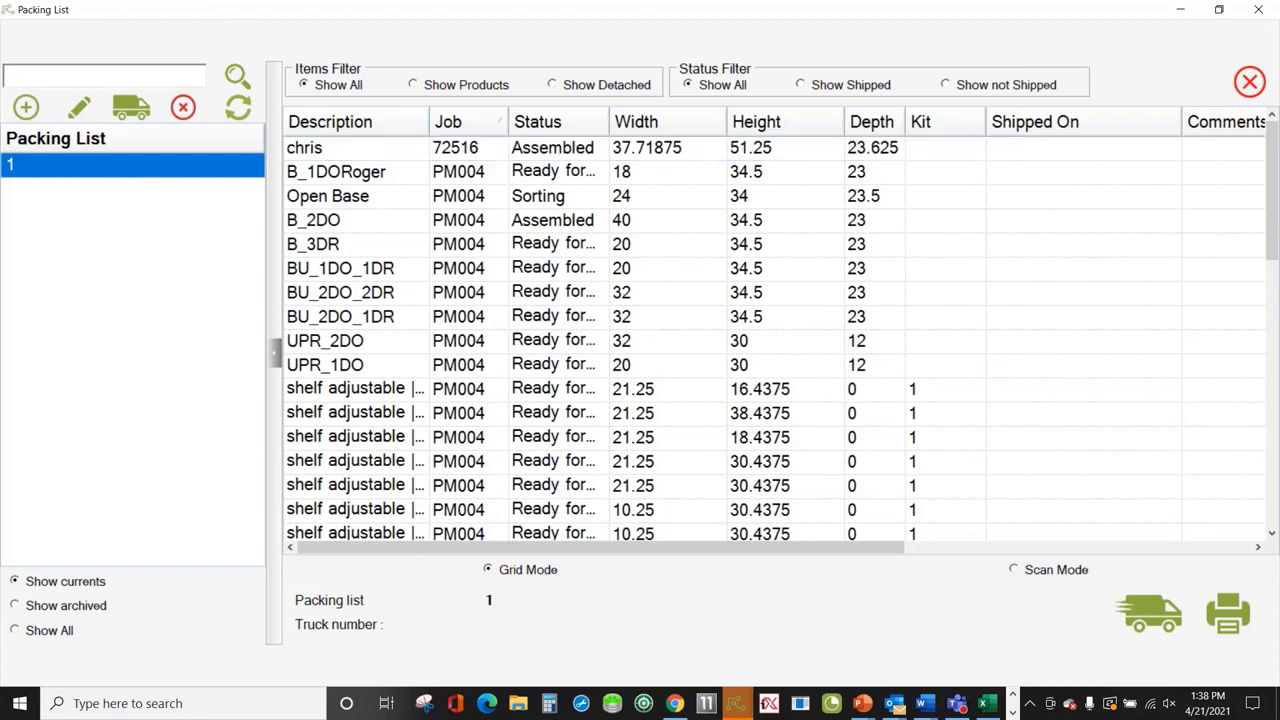
key("Return")
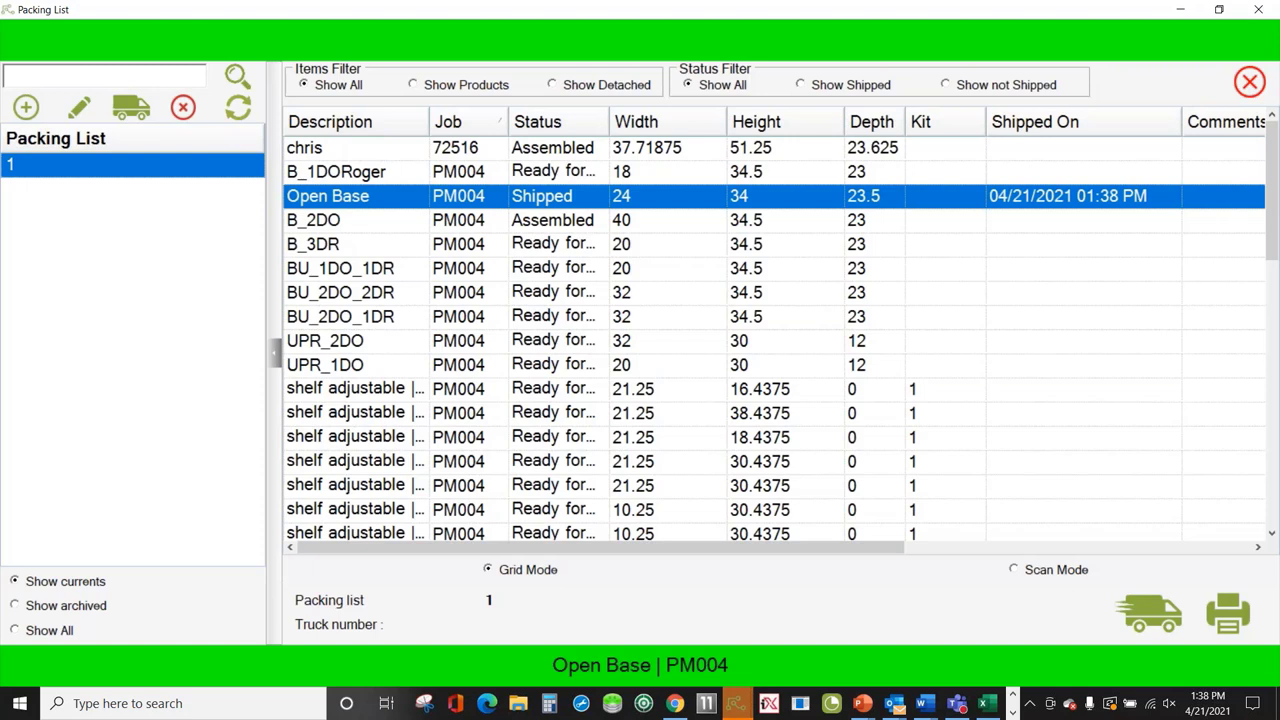
Review the packing list filtered to shipped and to not shipped items, and return the status filter to show all.
left_click(802, 85)
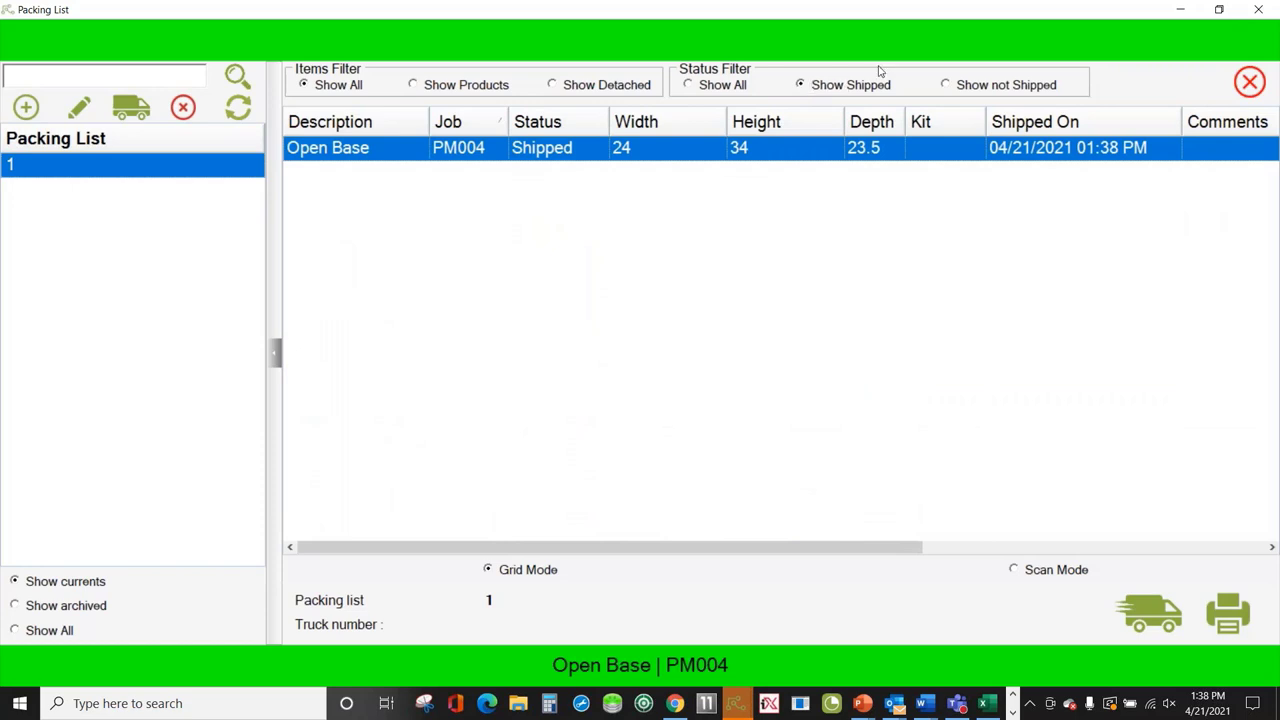
left_click(689, 85)
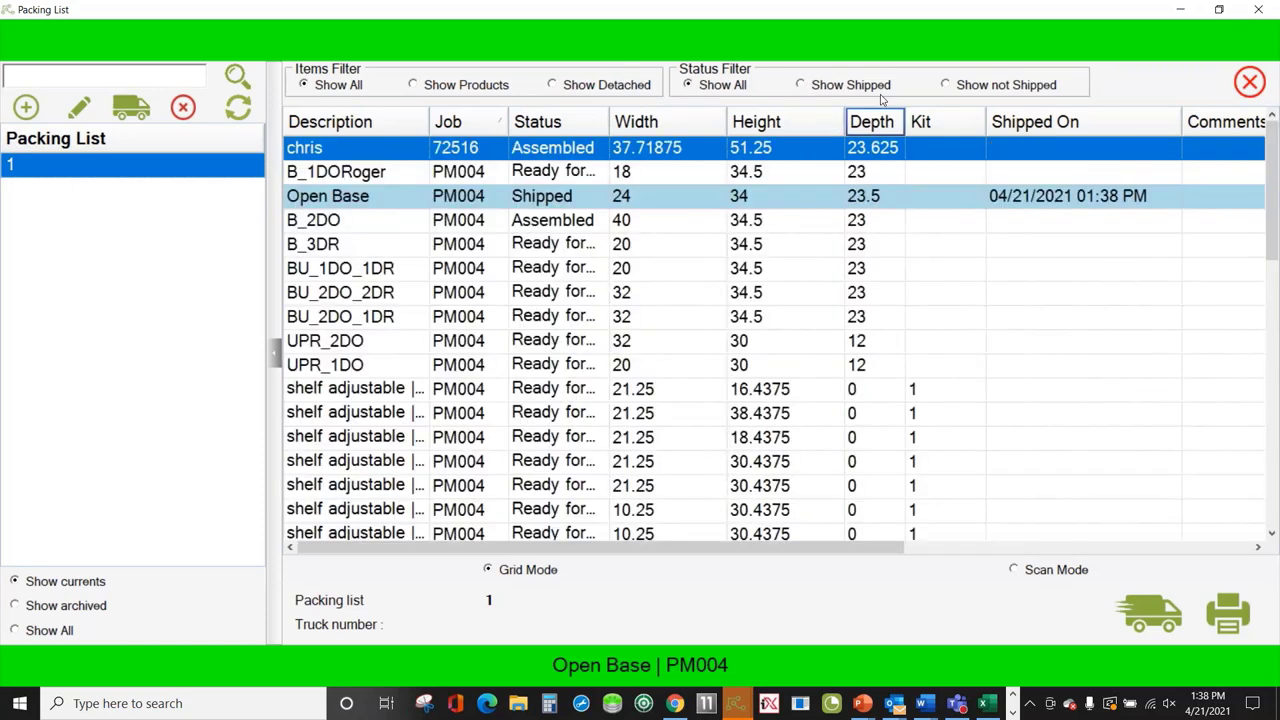
left_click(950, 86)
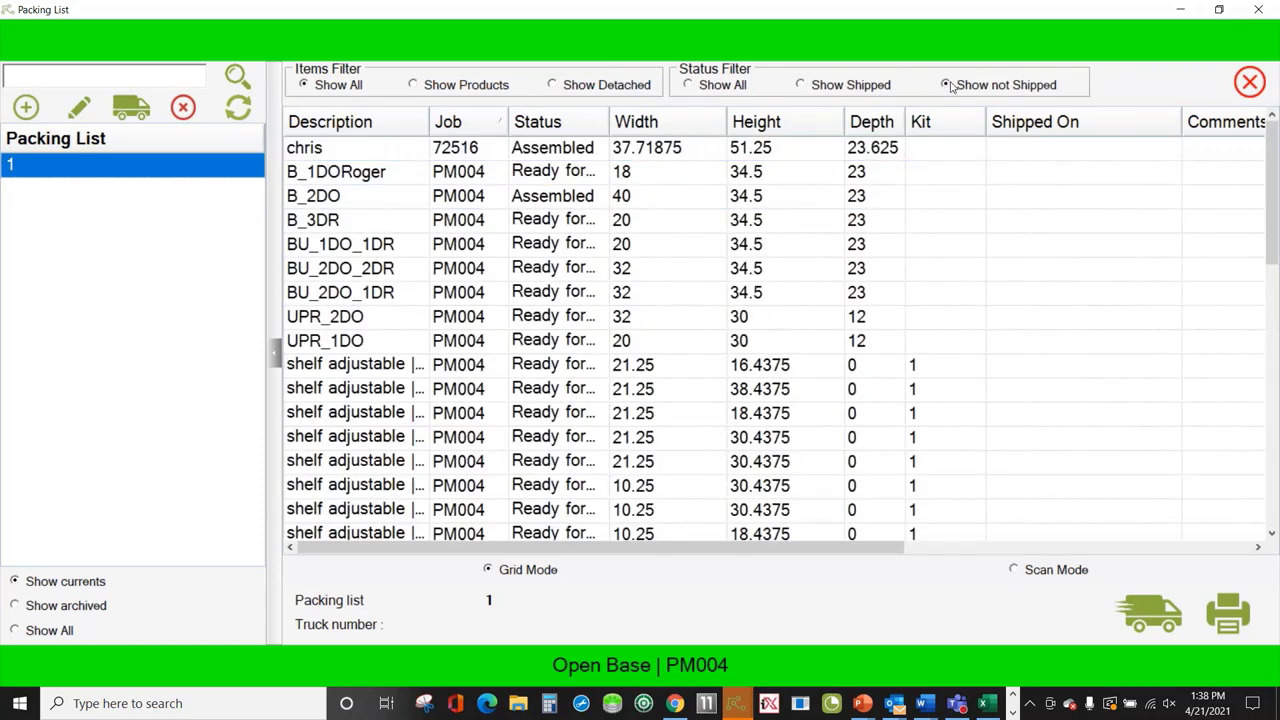
left_click(690, 86)
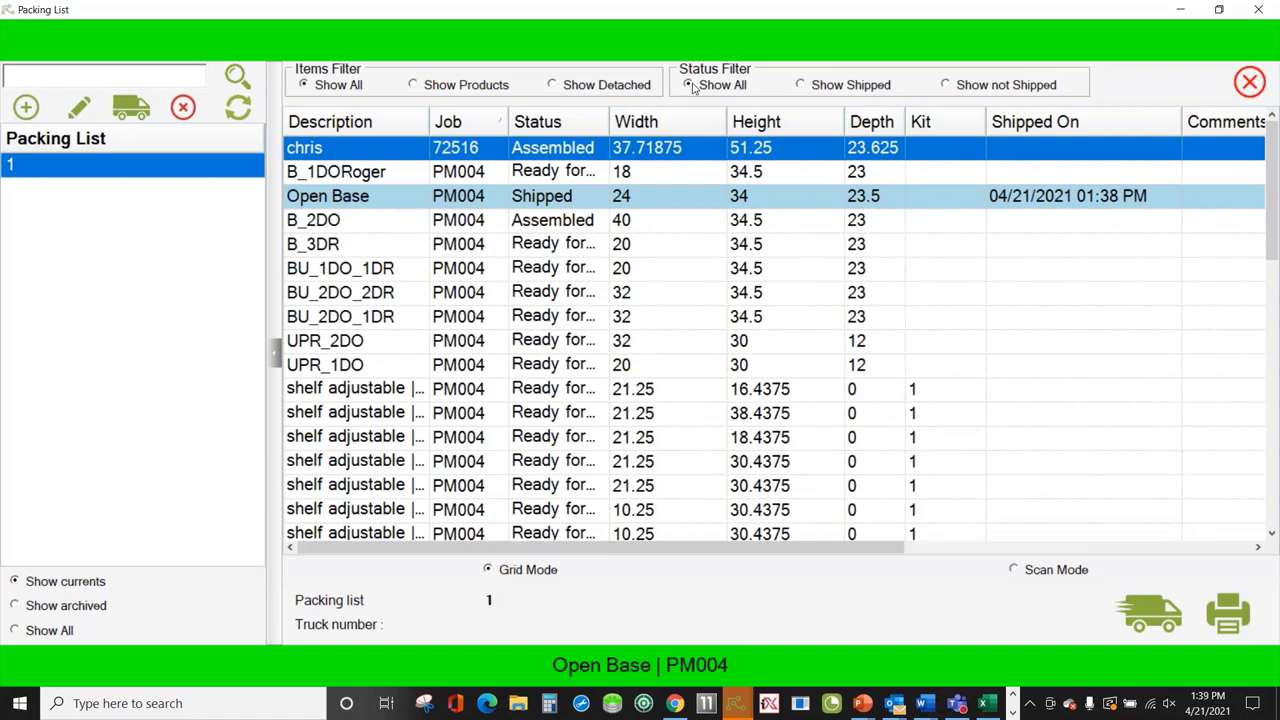
Unmute the system sound while registering UPR_2DO and UPR_1DO as shipped on packing list 1, and mute it again.
key("XF86AudioMute")
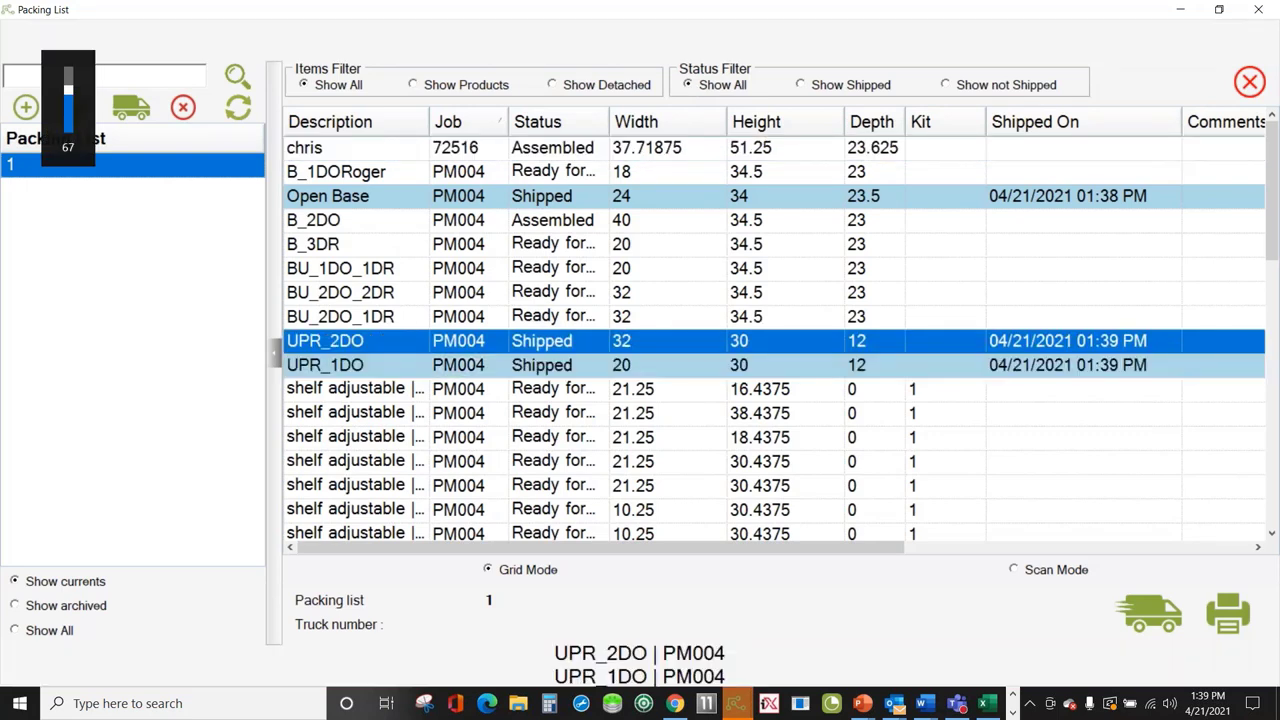
key("XF86AudioMute")
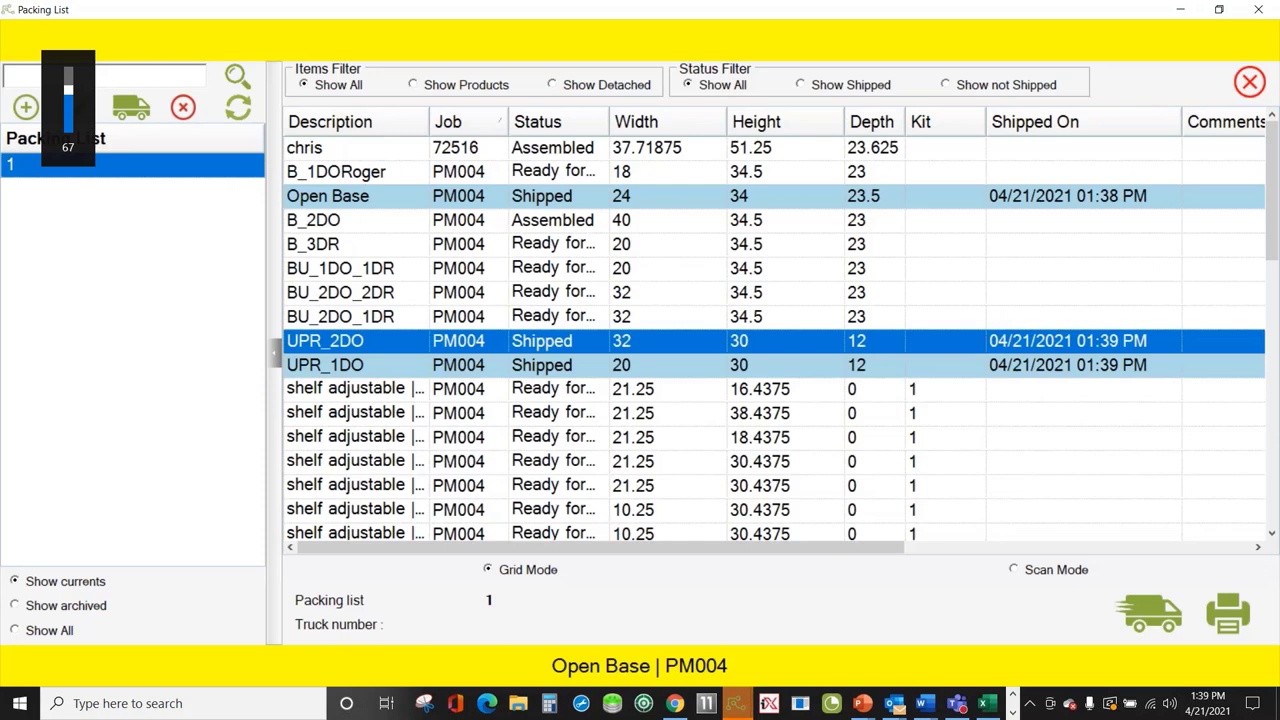
key("XF86AudioMute")
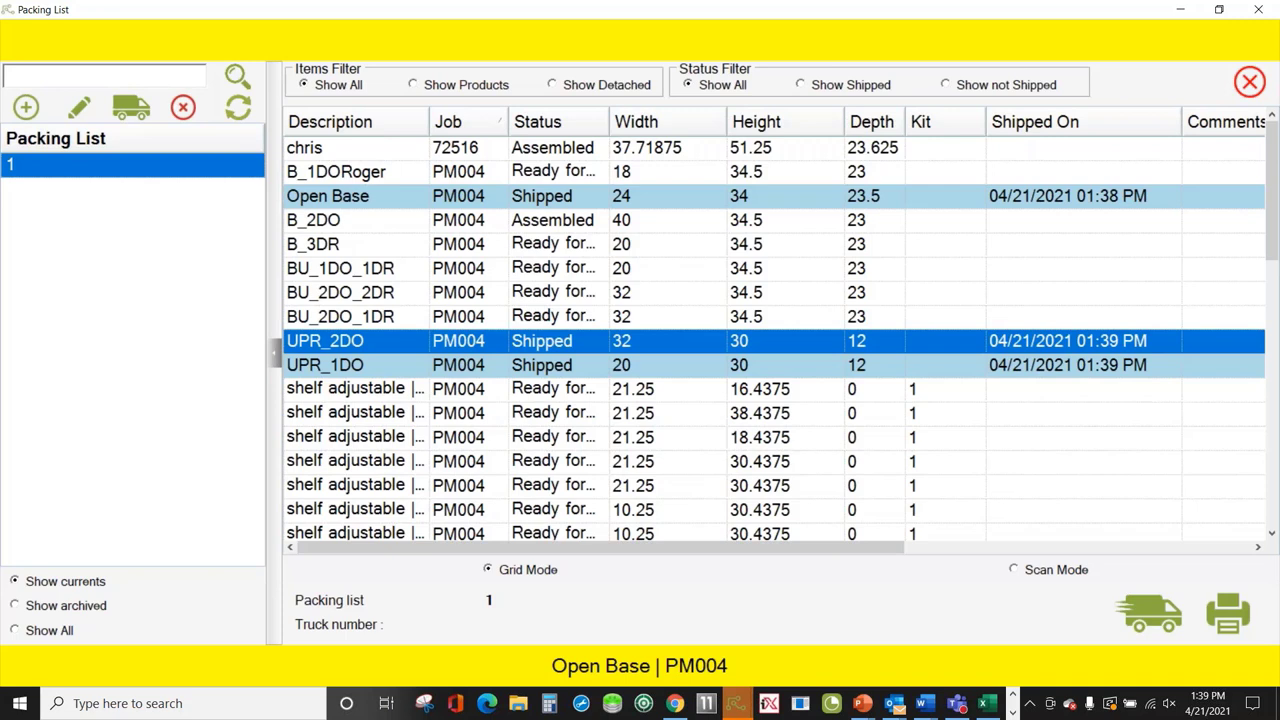
key("XF86AudioMute")
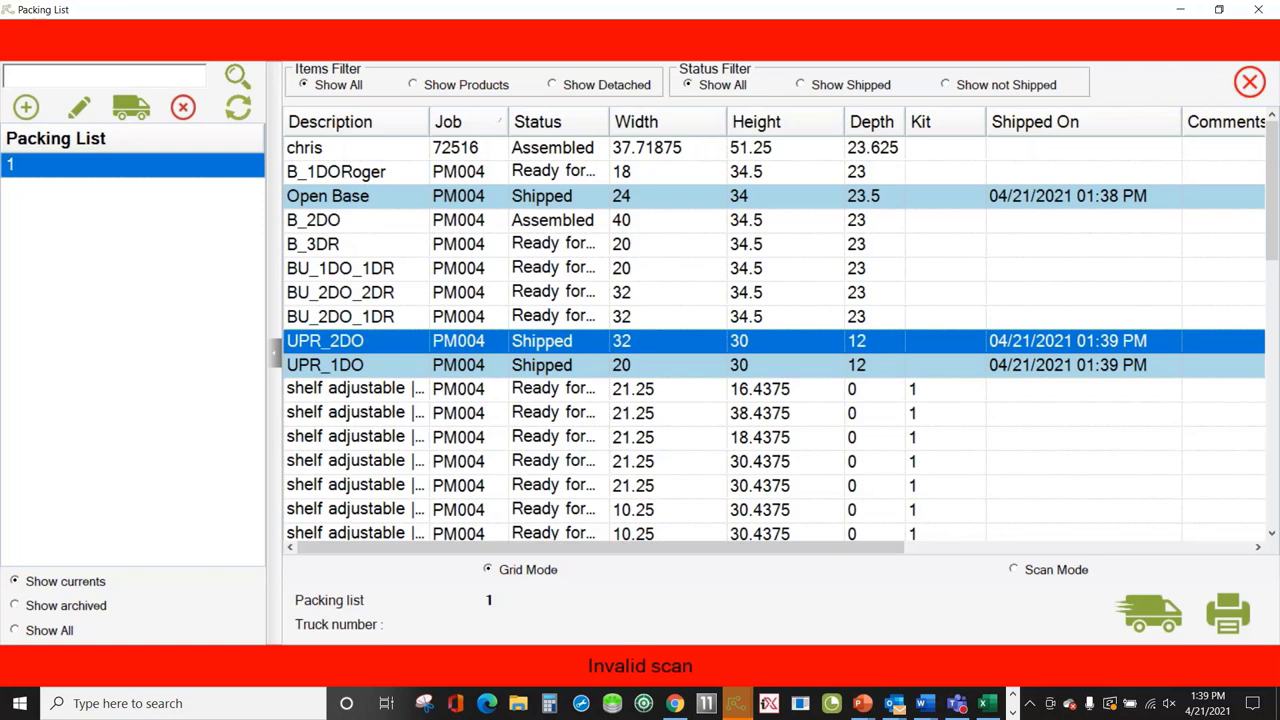
Preview the printable packing report of packing list 1 in full screen, close it, and repeat the preview once.
left_click(1228, 614)
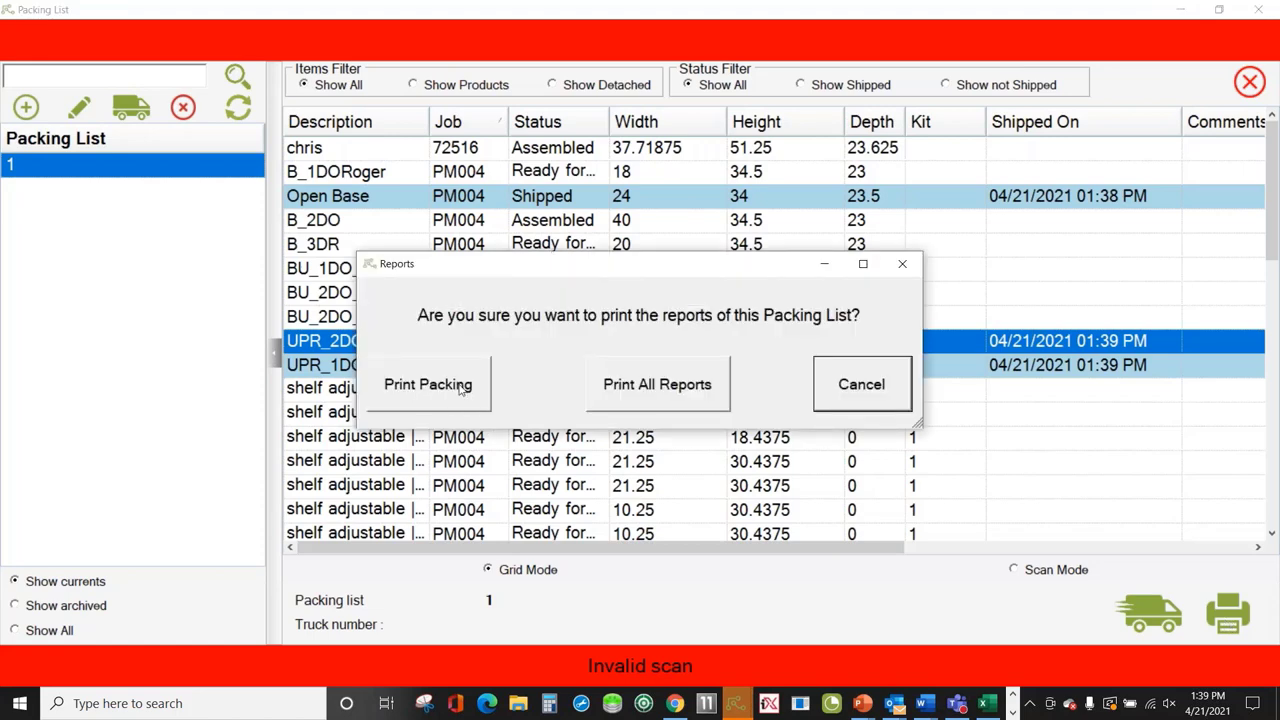
left_click(460, 390)
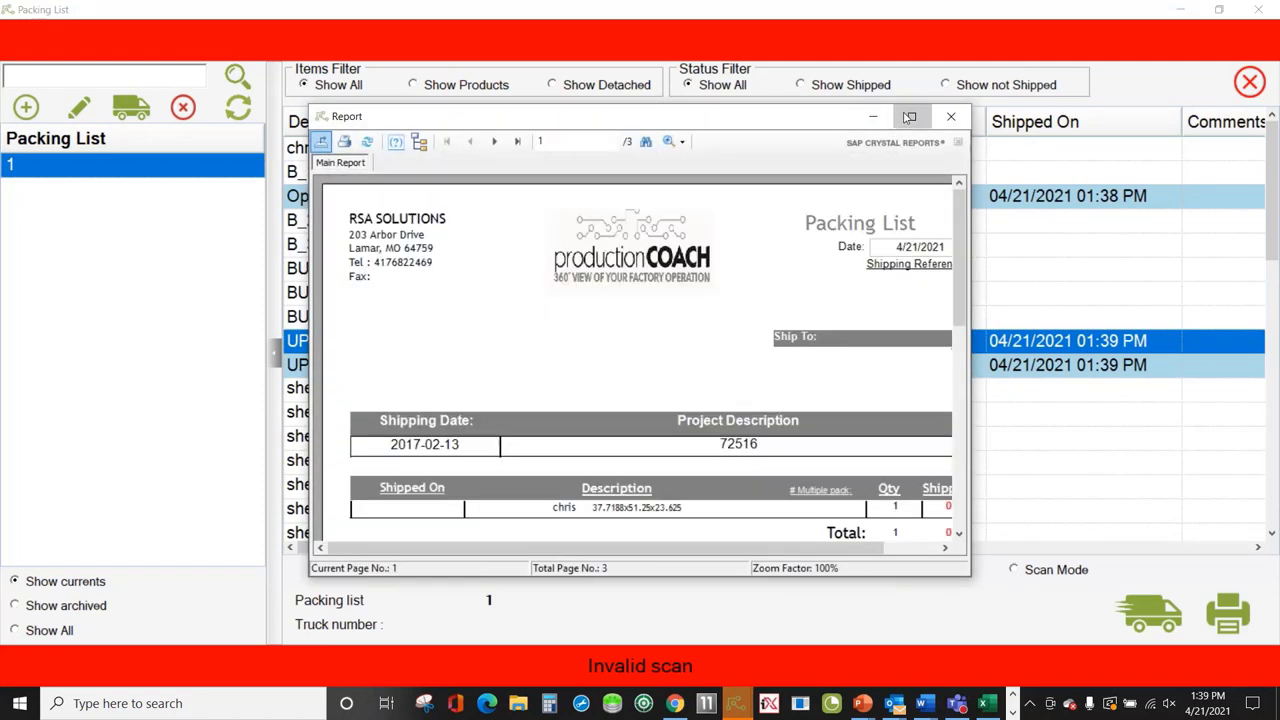
left_click(909, 117)
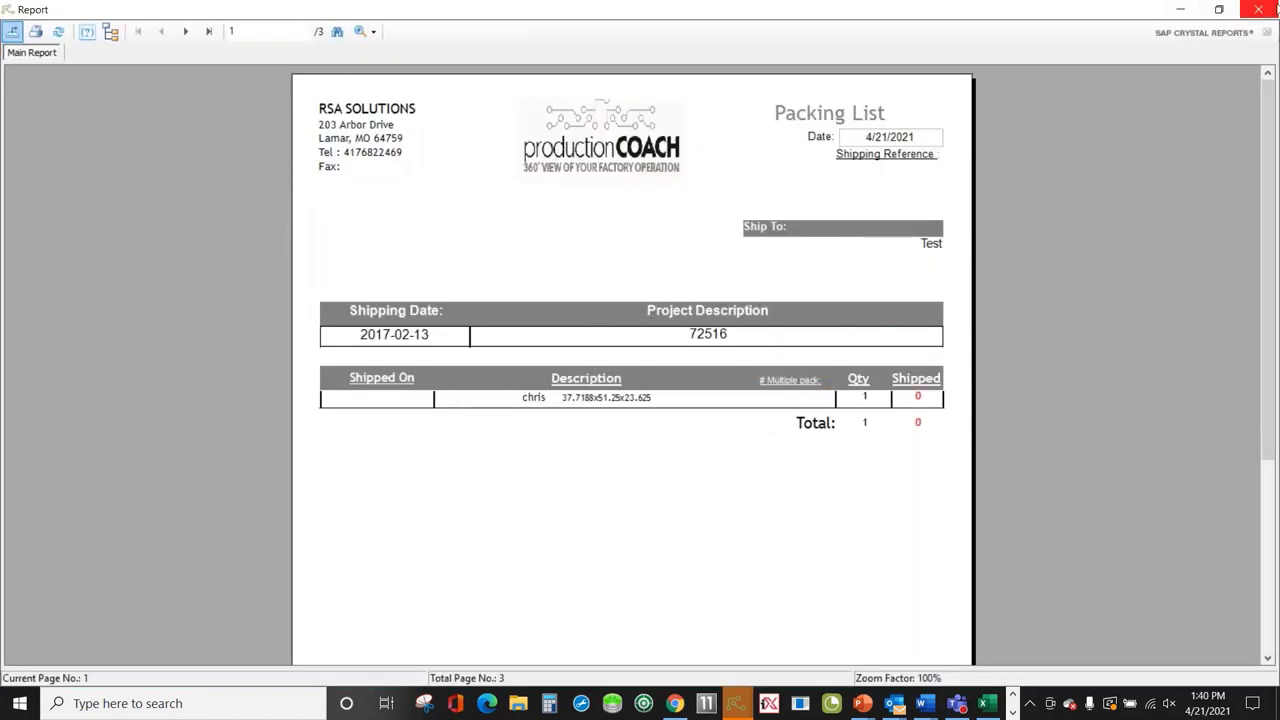
left_click(1258, 9)
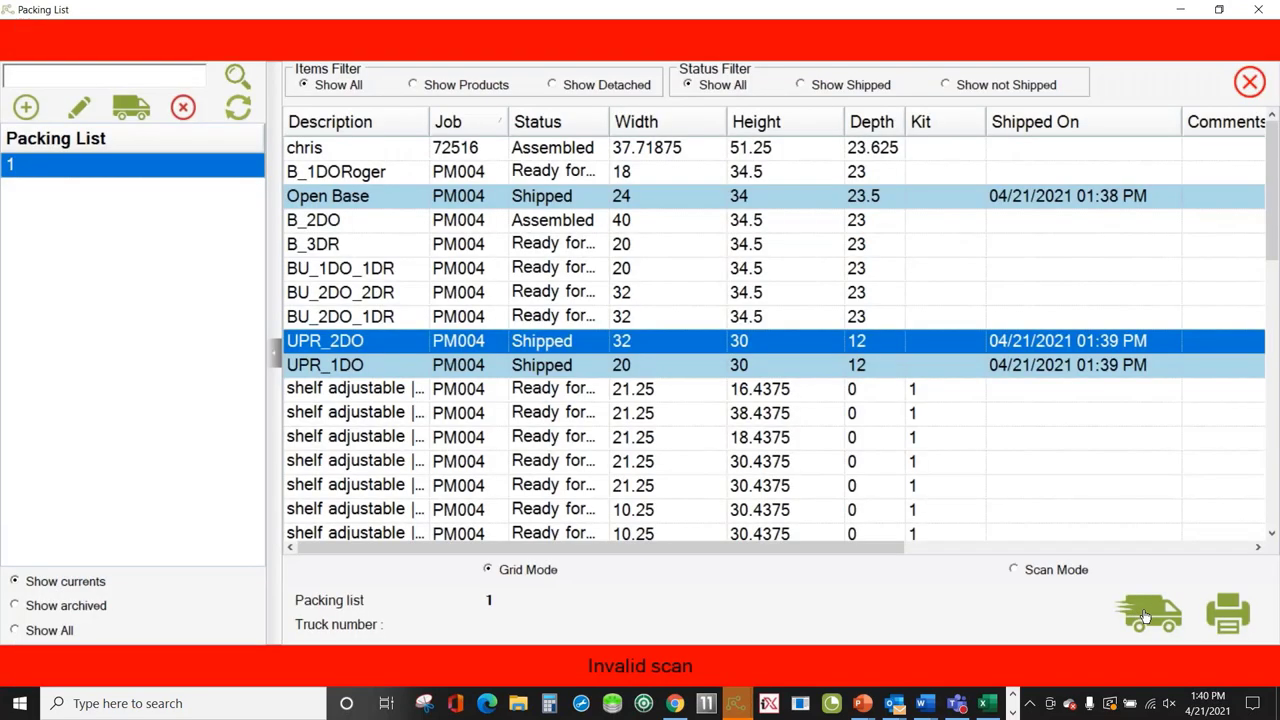
left_click(1229, 612)
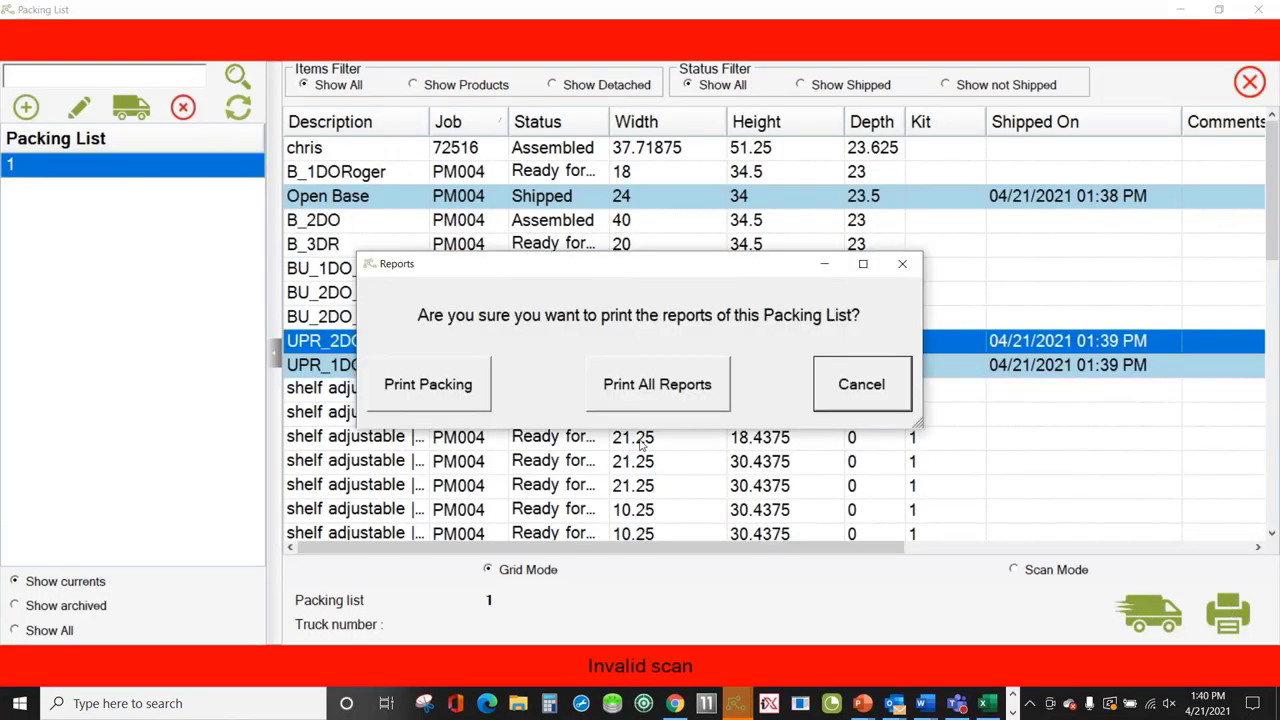
left_click(435, 390)
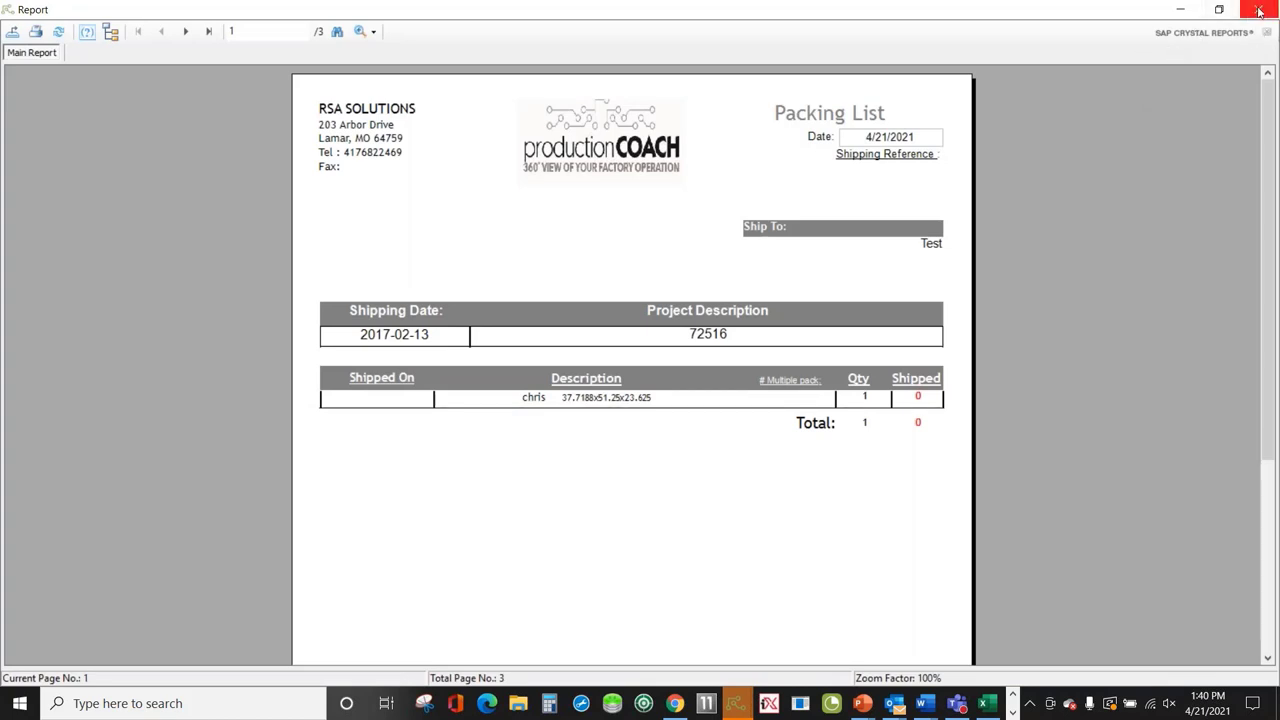
left_click(1258, 10)
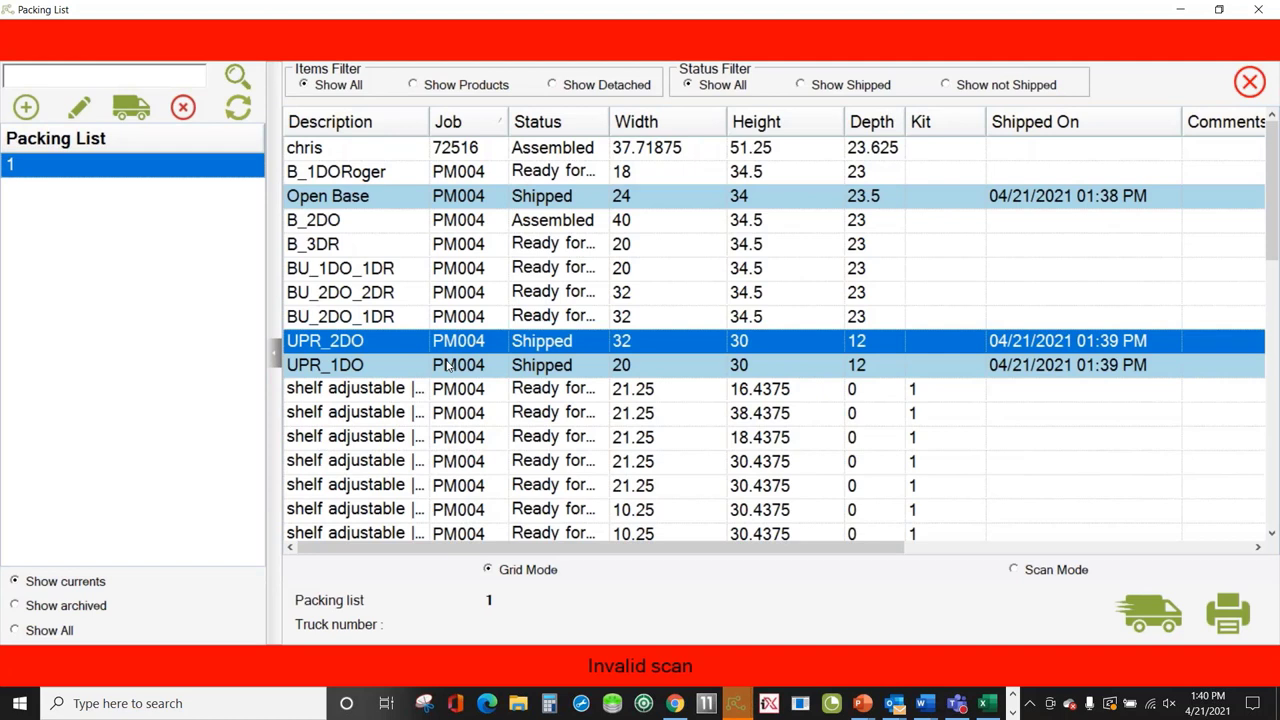
Select the job 72516 item, close the packing list and open the production status overview of work order PM004.
left_click(356, 158)
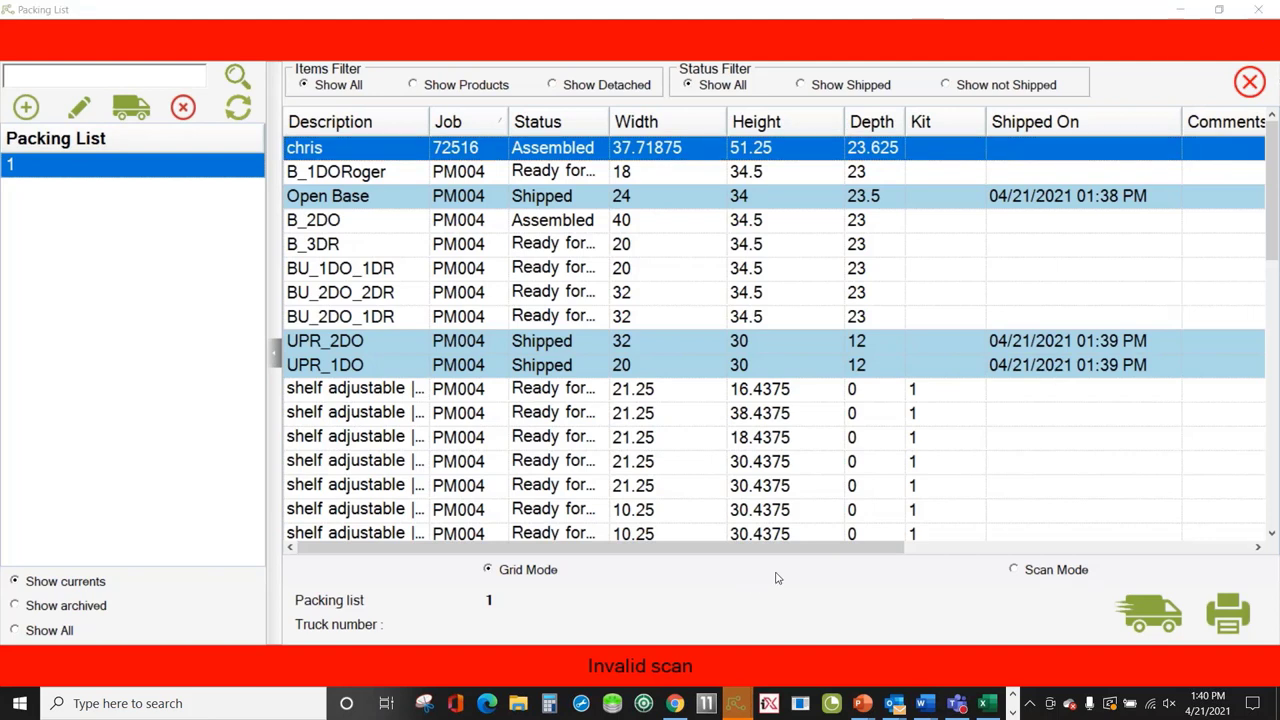
left_click(1259, 8)
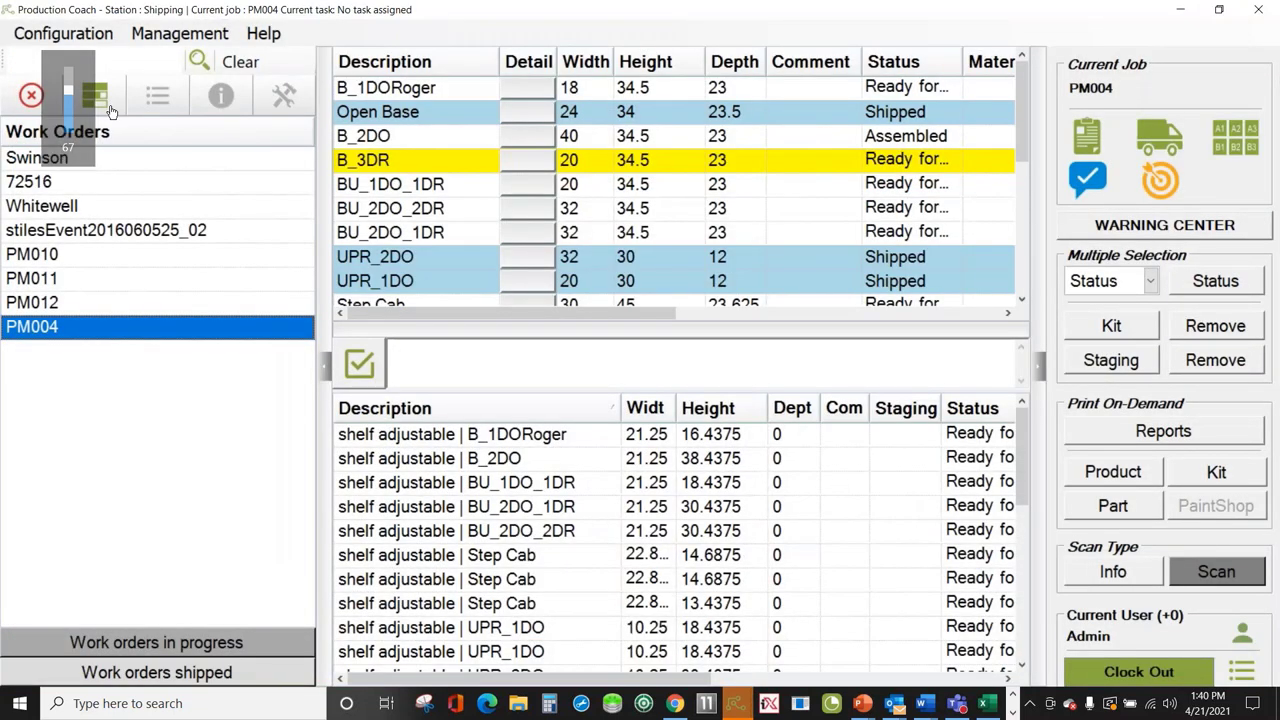
left_click(110, 108)
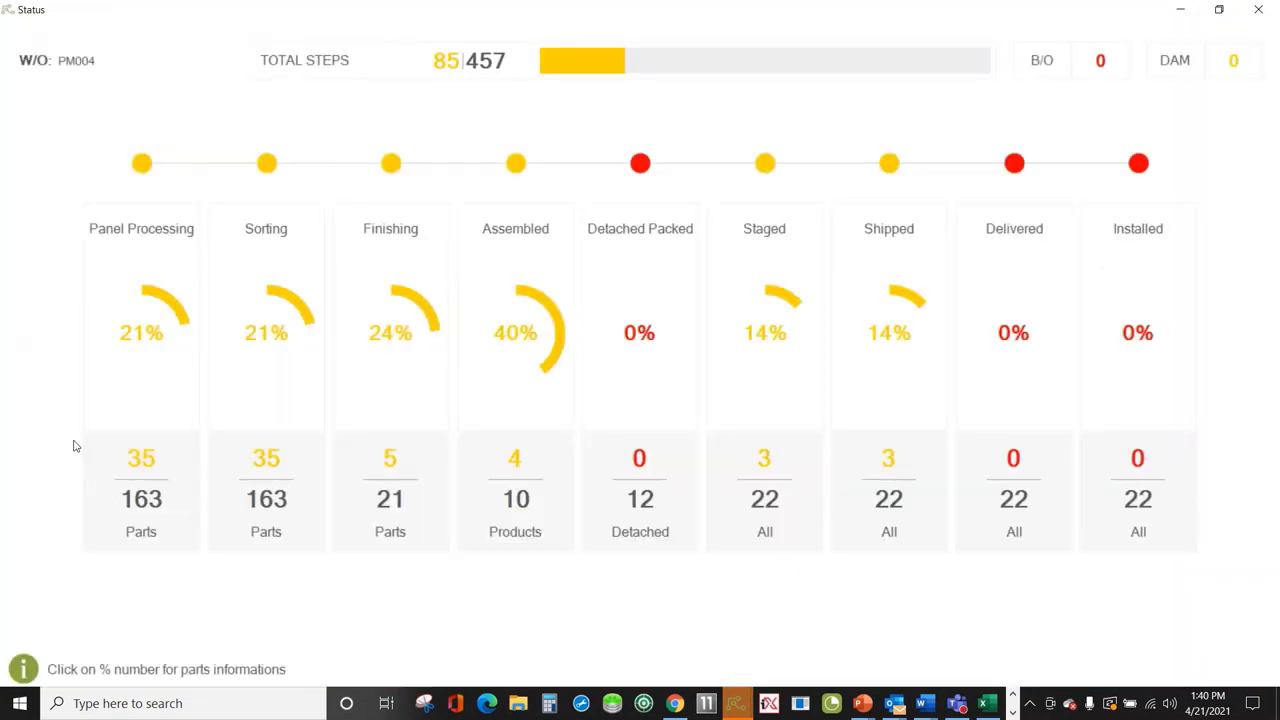